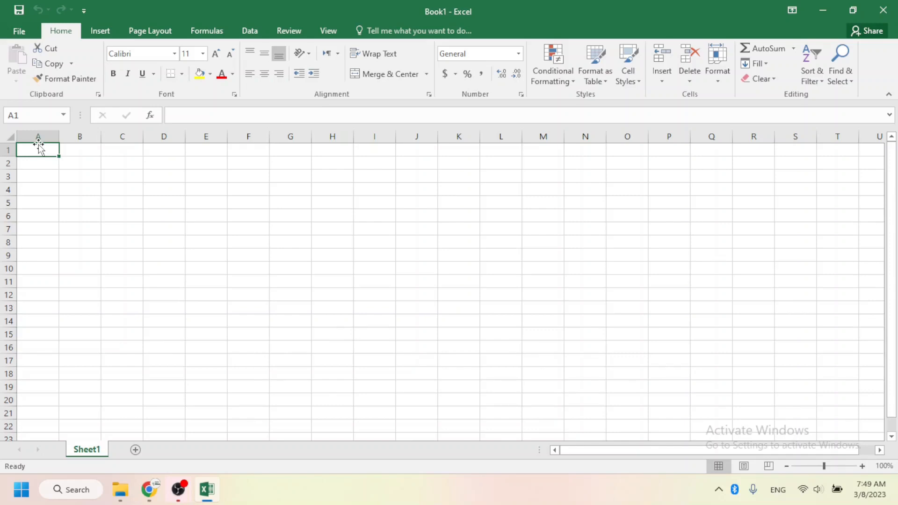
Enter 1 and 2 in A1:A2 and extend the number series down to A20.
{"action": "type", "text": "1"}
{"action": "key", "text": "Return"}
{"action": "type", "text": "2"}
{"action": "key", "text": "Return"}
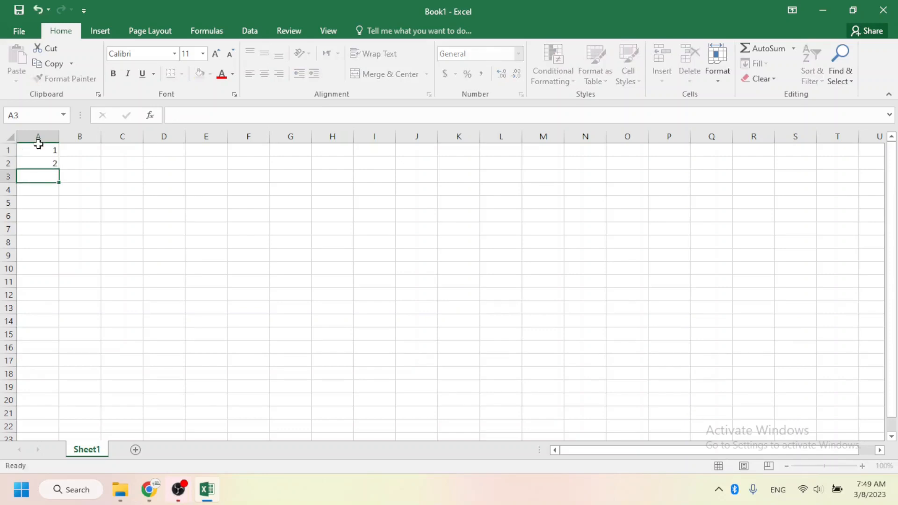
{"action": "left_click_drag", "start_coordinate": [41, 149], "coordinate": [56, 406]}
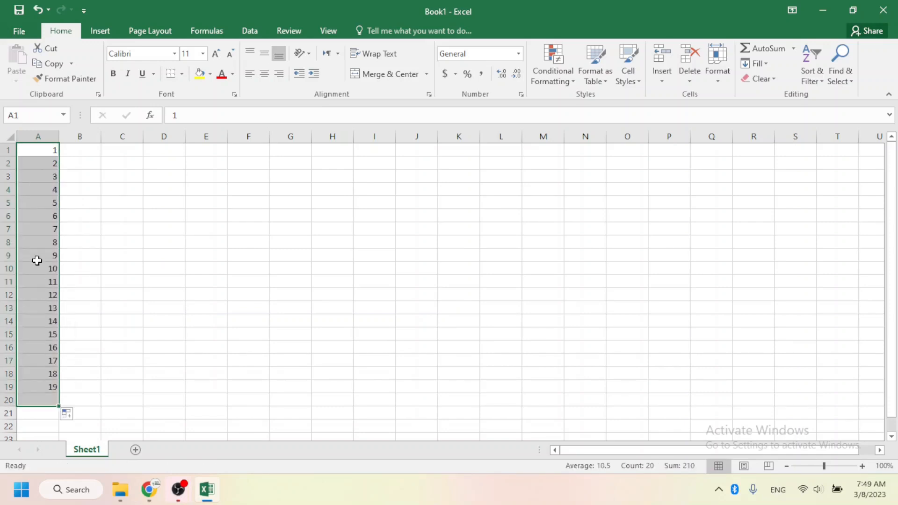
{"action": "left_click", "coordinate": [36, 258]}
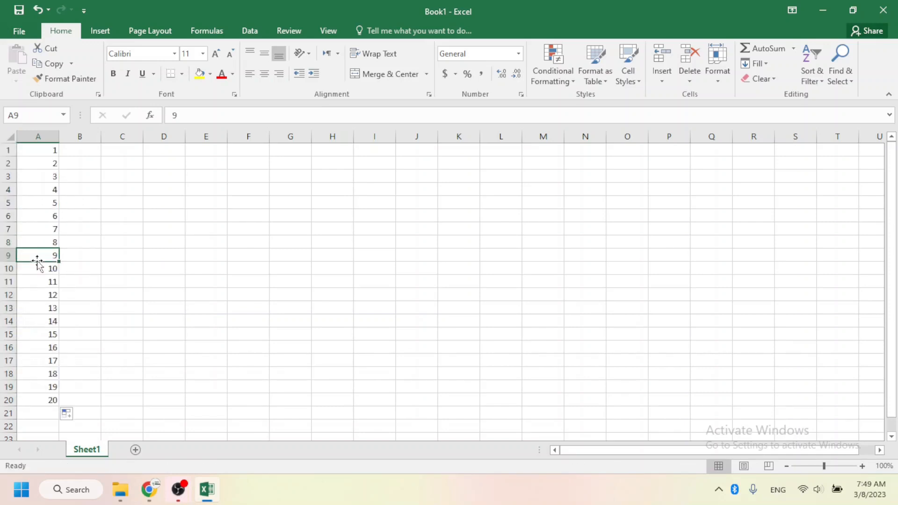
{"action": "left_click", "coordinate": [37, 150]}
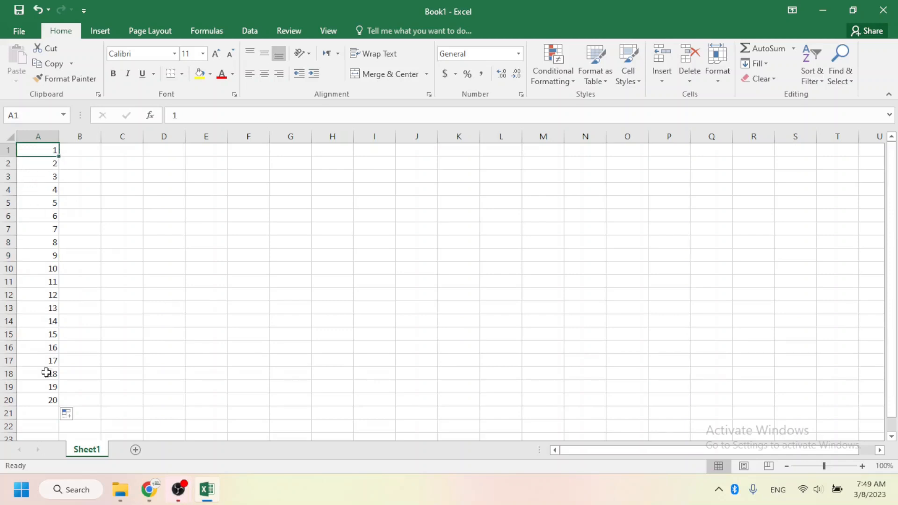
{"action": "left_click", "coordinate": [80, 136]}
{"action": "left_click", "coordinate": [77, 150]}
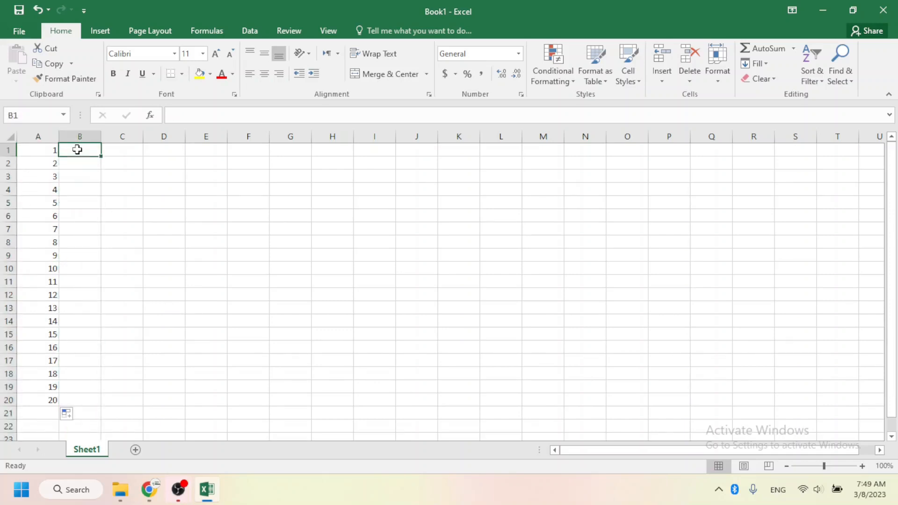
Enter Friday in B1, fill weekdays down to B20, and autofit column B.
{"action": "type", "text": "Fri"}
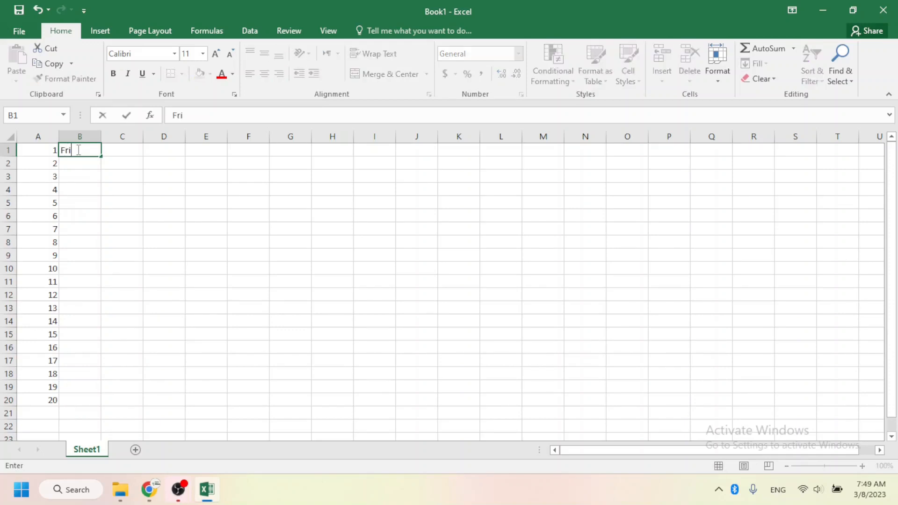
{"action": "type", "text": "Day"}
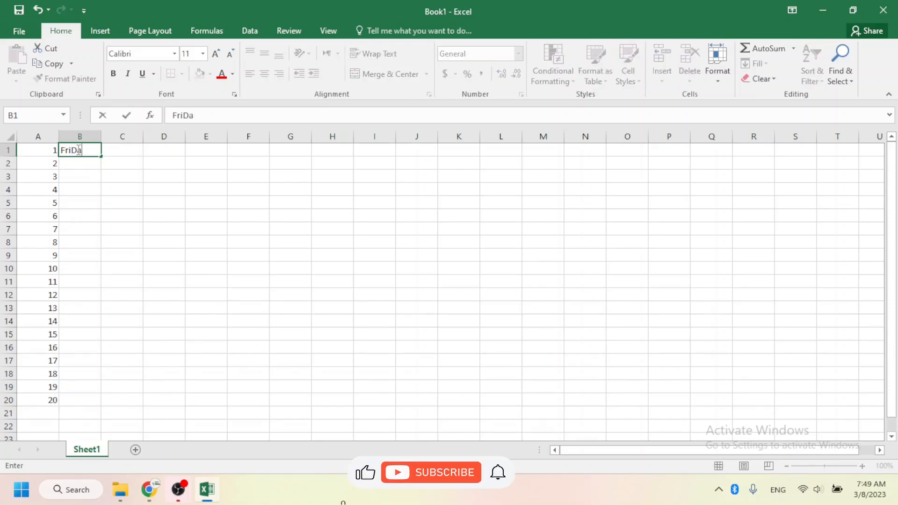
{"action": "key", "text": "BackSpace"}
{"action": "key", "text": "BackSpace"}
{"action": "key", "text": "BackSpace"}
{"action": "type", "text": "day"}
{"action": "key", "text": "Return"}
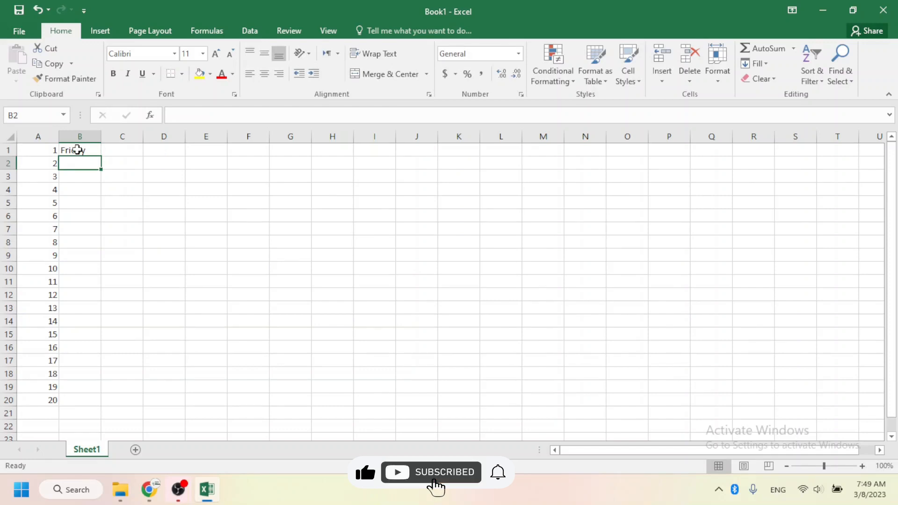
{"action": "left_click", "coordinate": [78, 149]}
{"action": "left_click_drag", "start_coordinate": [101, 155], "coordinate": [115, 405]}
{"action": "left_click", "coordinate": [89, 152]}
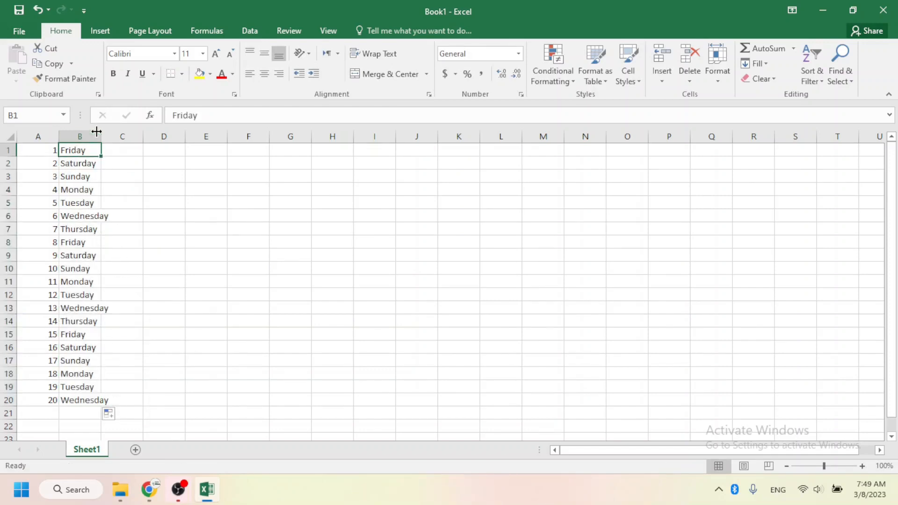
{"action": "double_click", "coordinate": [101, 136]}
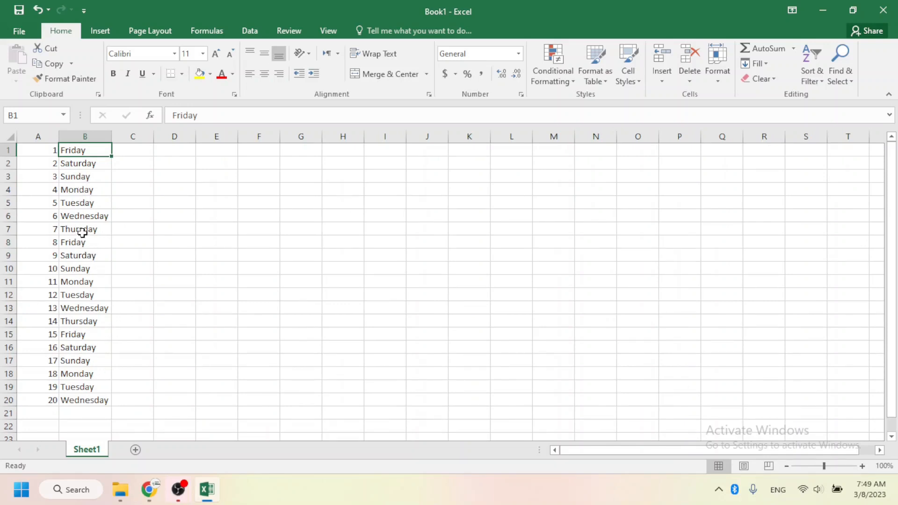
Select the first two weeks of days, B1:B7 and B8:B14, to check the repetition.
{"action": "left_click_drag", "start_coordinate": [82, 232], "coordinate": [78, 150]}
{"action": "left_click_drag", "start_coordinate": [76, 242], "coordinate": [80, 321]}
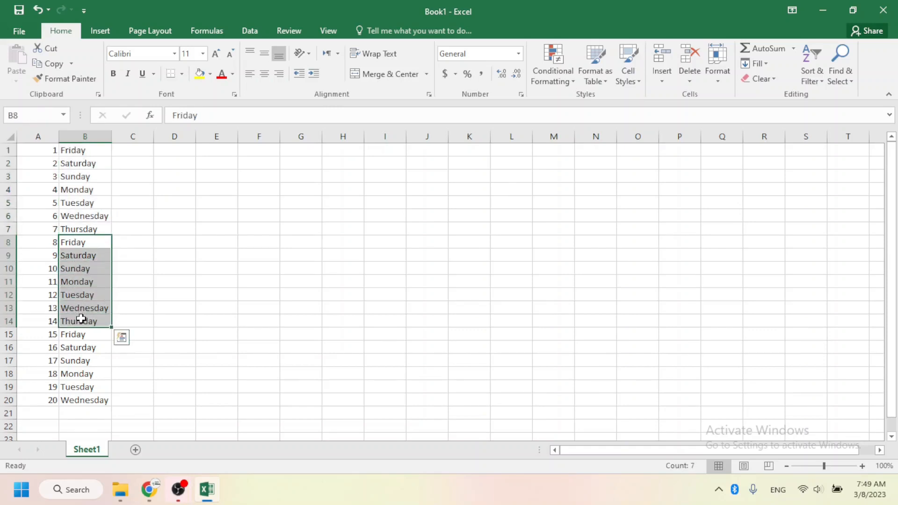
{"action": "left_click", "coordinate": [134, 152]}
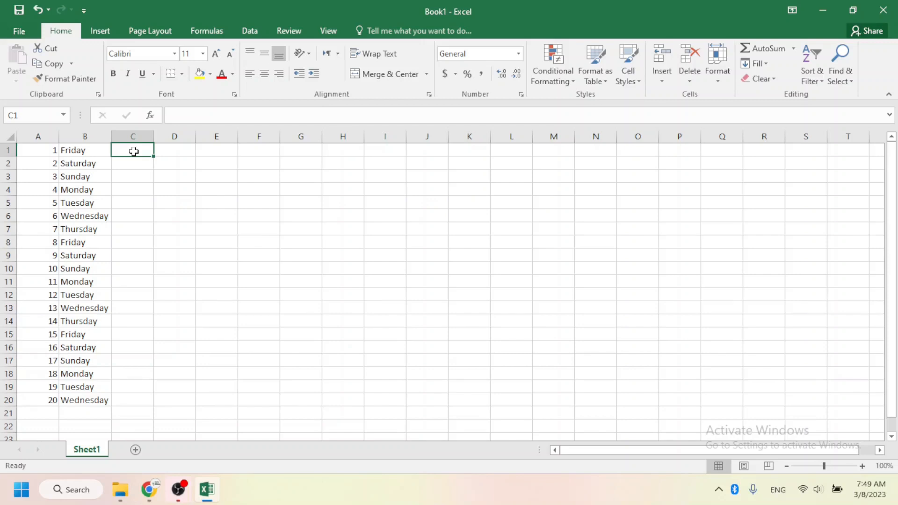
Enter Feb in C1 and auto-fill month abbreviations down to C20 beside the weekdays.
{"action": "type", "text": "Feb"}
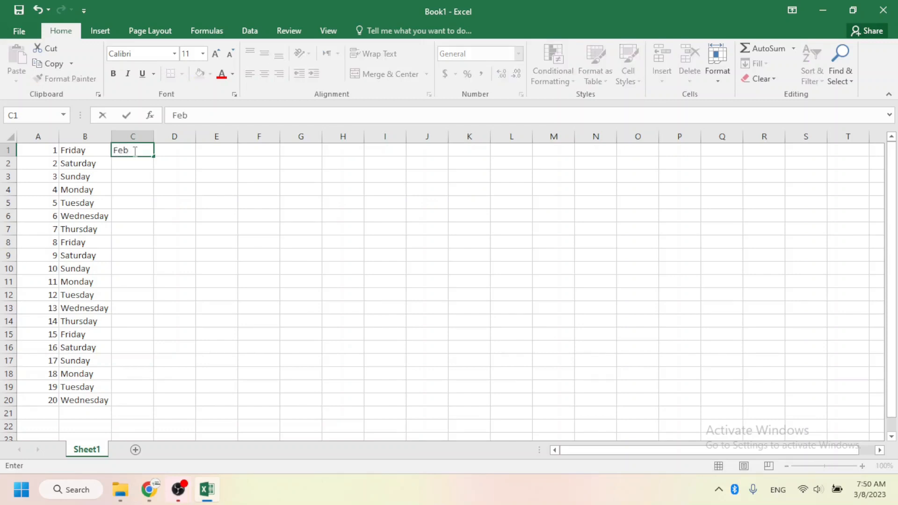
{"action": "key", "text": "Return"}
{"action": "left_click", "coordinate": [134, 151]}
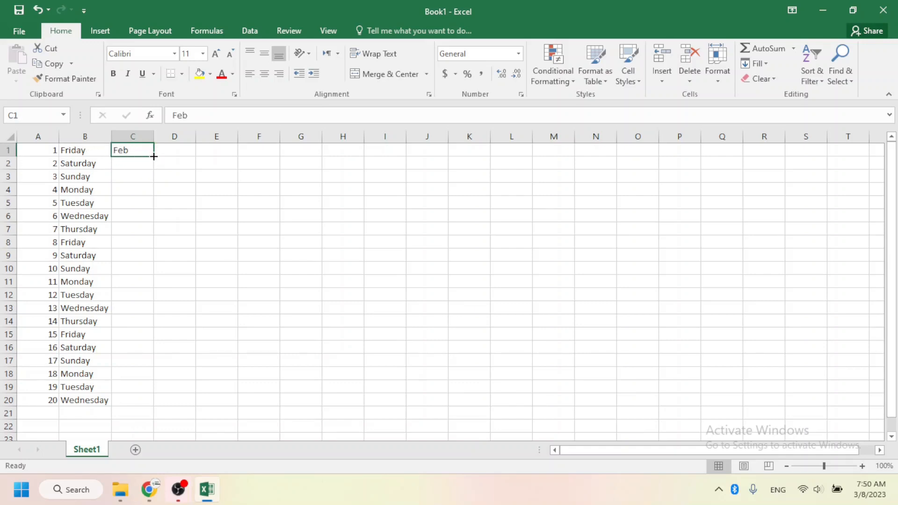
{"action": "left_click_drag", "start_coordinate": [72, 149], "coordinate": [92, 419]}
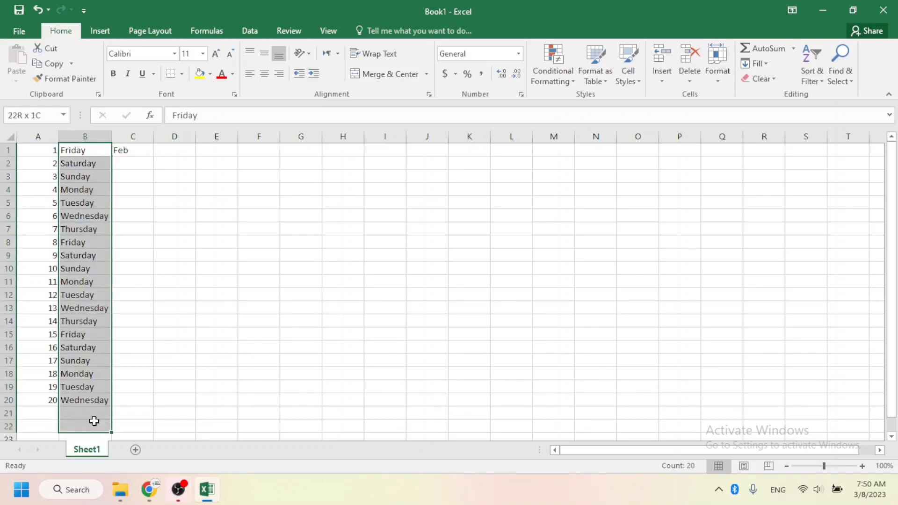
{"action": "left_click", "coordinate": [88, 399]}
{"action": "left_click", "coordinate": [132, 150]}
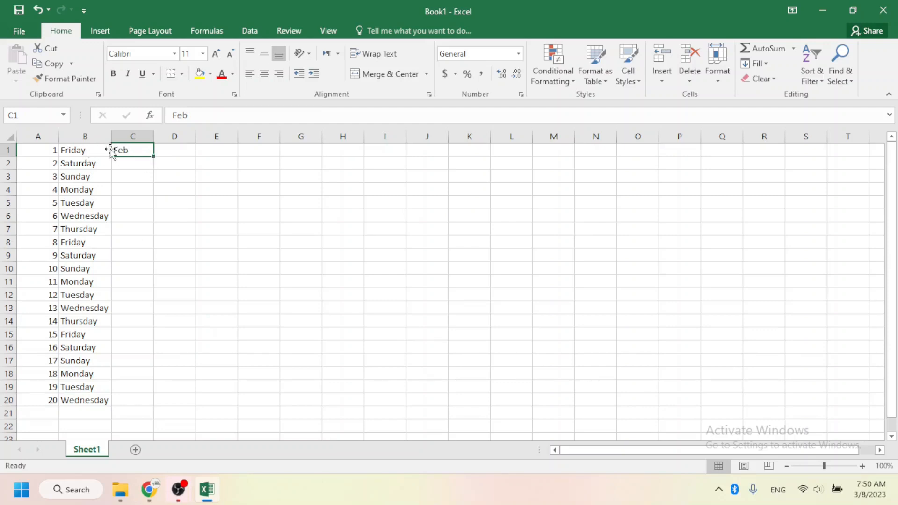
{"action": "left_click", "coordinate": [89, 149]}
{"action": "left_click_drag", "start_coordinate": [90, 149], "coordinate": [89, 397]}
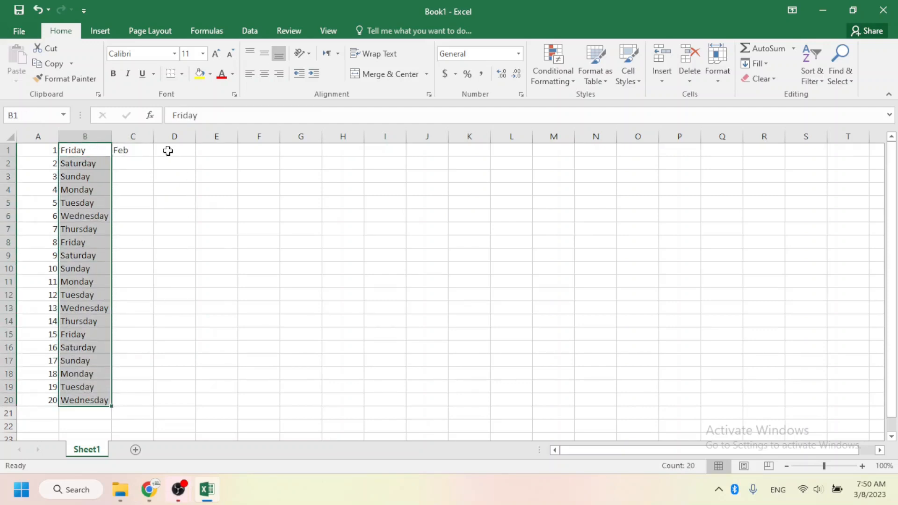
{"action": "left_click", "coordinate": [124, 150]}
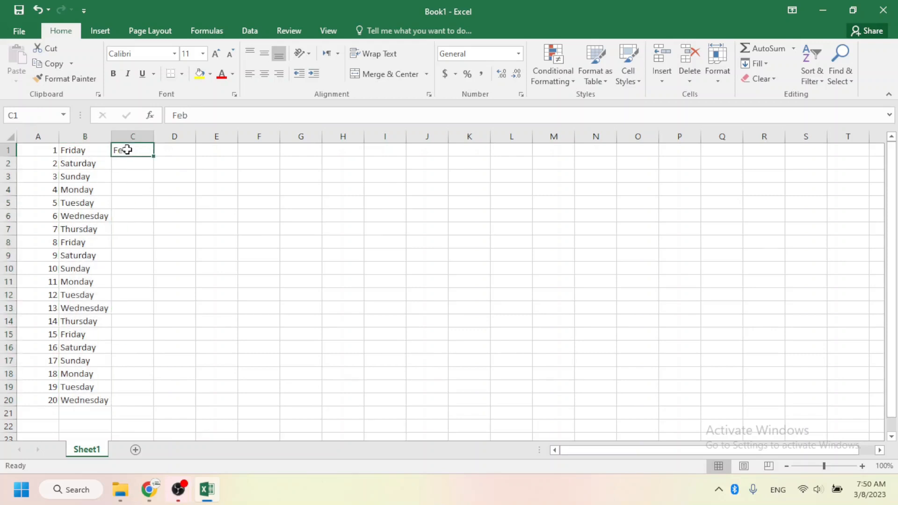
{"action": "double_click", "coordinate": [154, 156]}
Review the filled months and the A1:C20 block, ending on Sep in C20.
{"action": "left_click", "coordinate": [122, 396]}
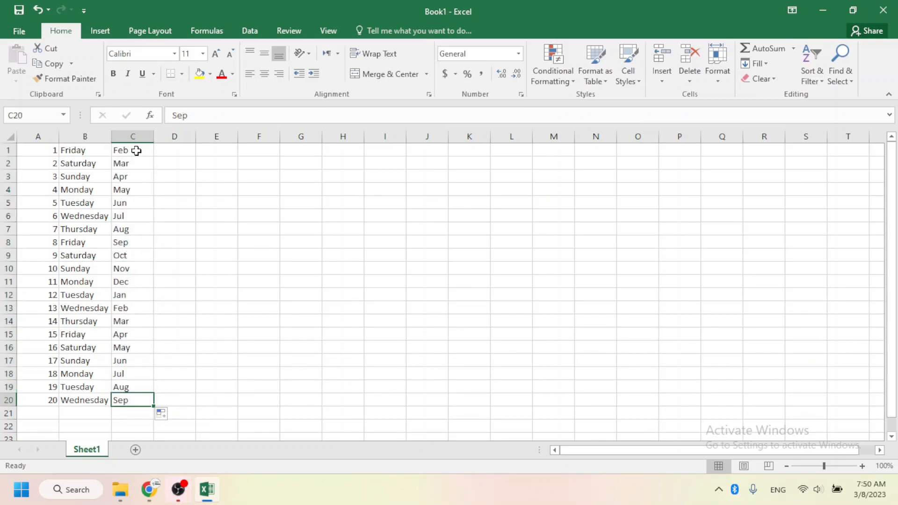
{"action": "left_click_drag", "start_coordinate": [134, 150], "coordinate": [137, 397]}
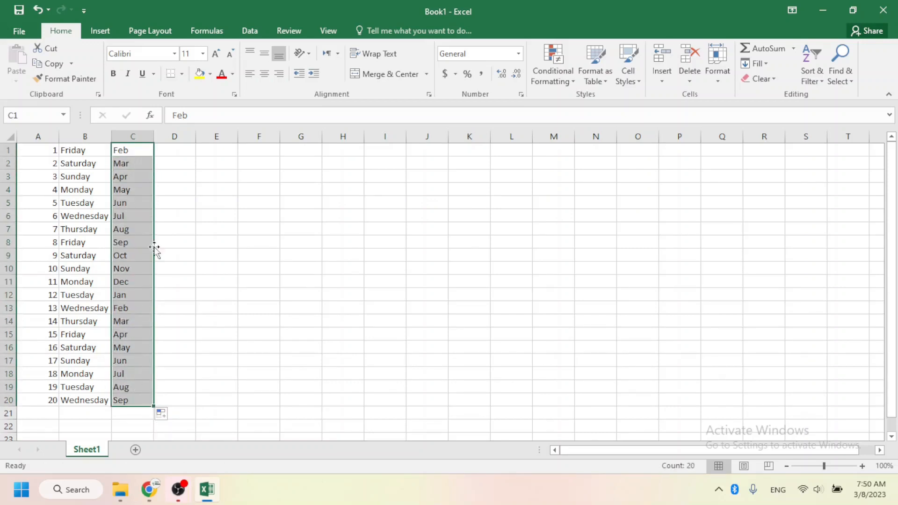
{"action": "left_click", "coordinate": [137, 150]}
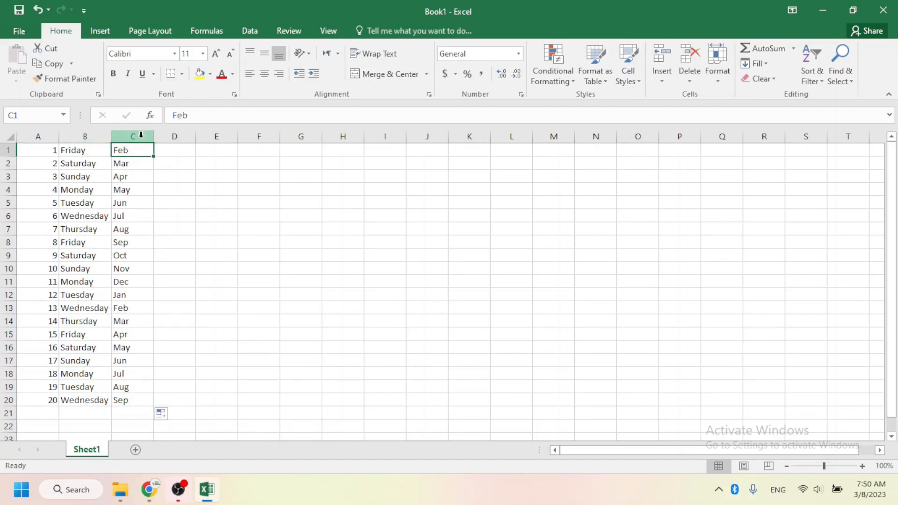
{"action": "left_click_drag", "start_coordinate": [133, 137], "coordinate": [42, 135]}
{"action": "left_click", "coordinate": [49, 151]}
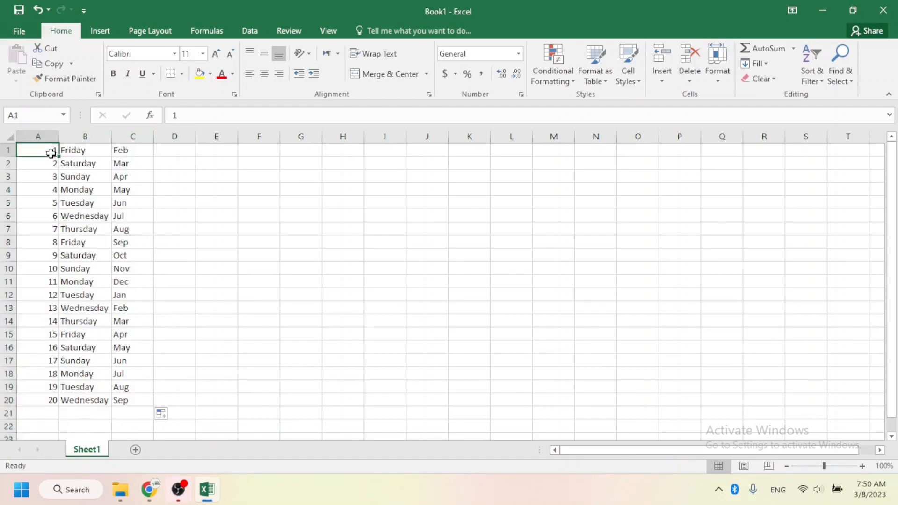
{"action": "left_click_drag", "start_coordinate": [132, 401], "coordinate": [36, 147]}
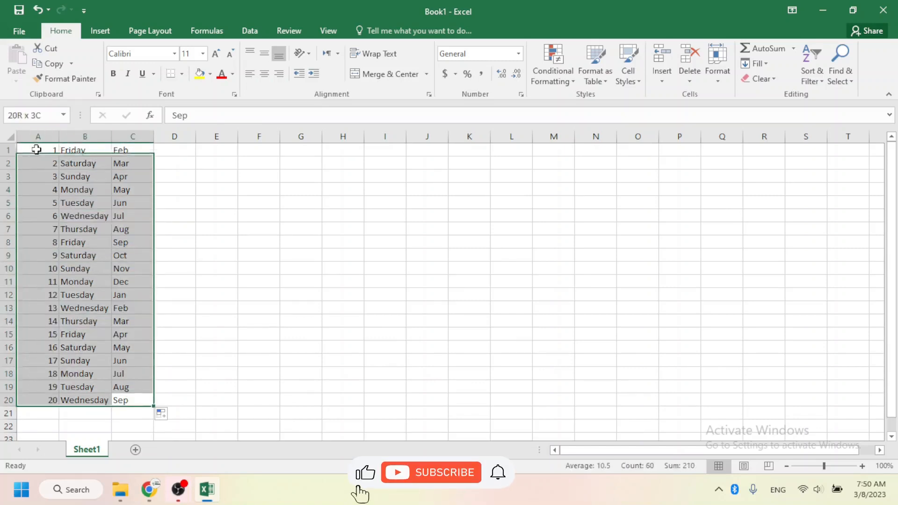
{"action": "left_click", "coordinate": [36, 148]}
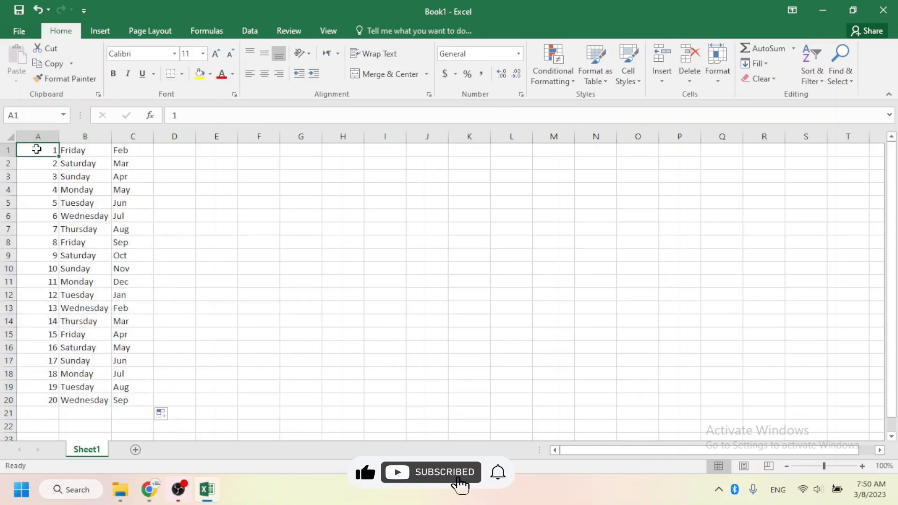
{"action": "left_click", "coordinate": [133, 400]}
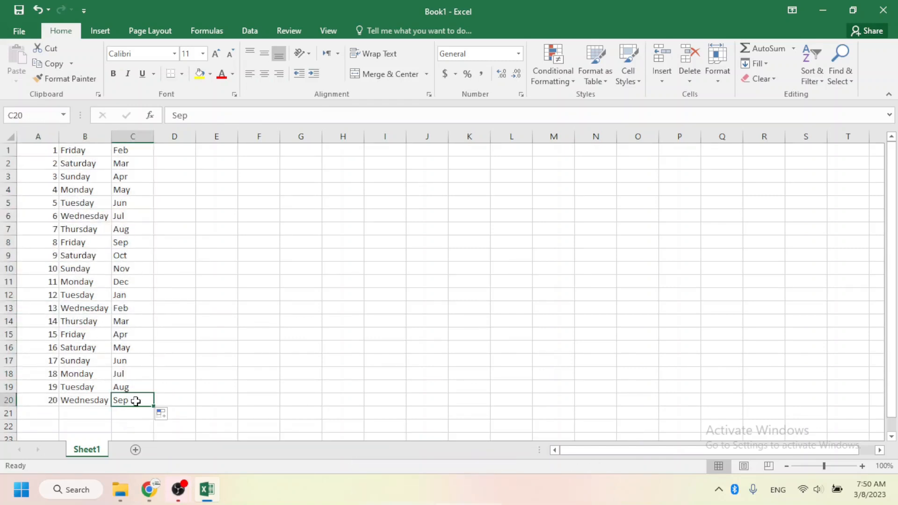
From File > Options > Advanced, open the Edit Custom Lists dialog.
{"action": "left_click", "coordinate": [20, 31]}
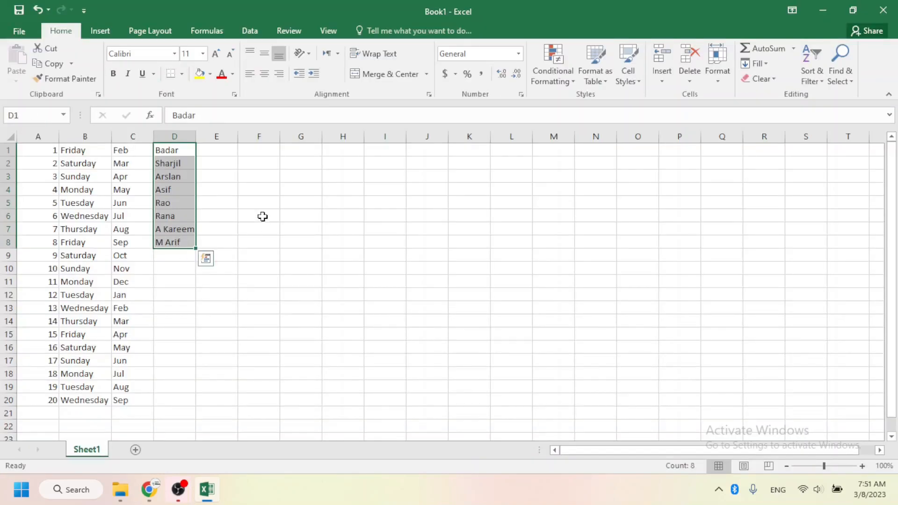
{"action": "left_click", "coordinate": [174, 150]}
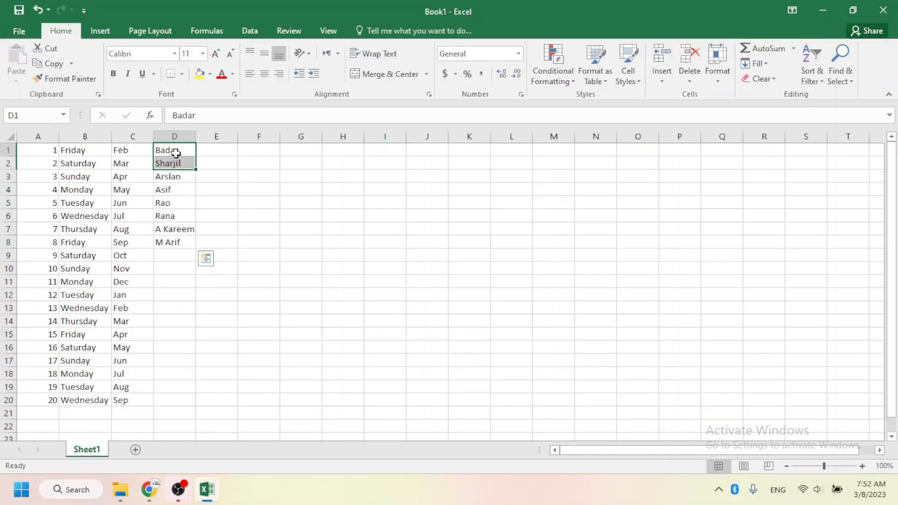
{"action": "left_click", "coordinate": [20, 30]}
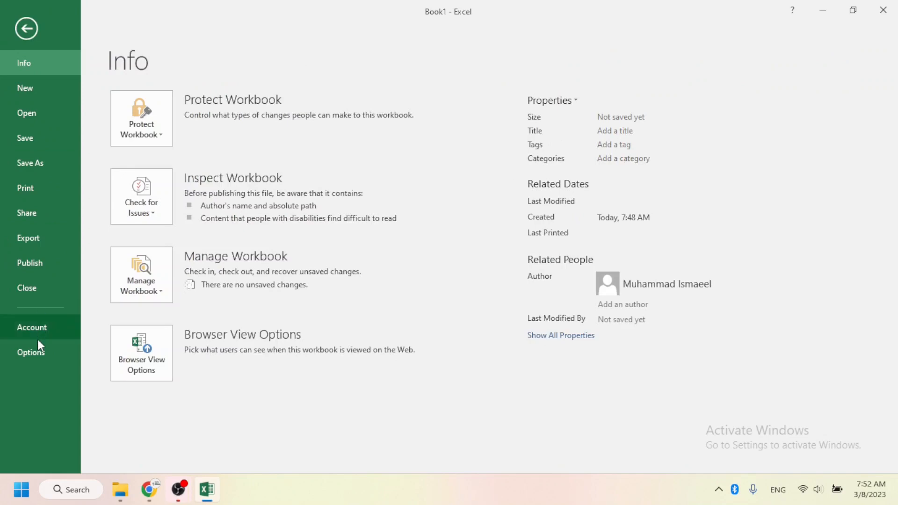
{"action": "left_click", "coordinate": [37, 350]}
{"action": "left_click", "coordinate": [170, 135]}
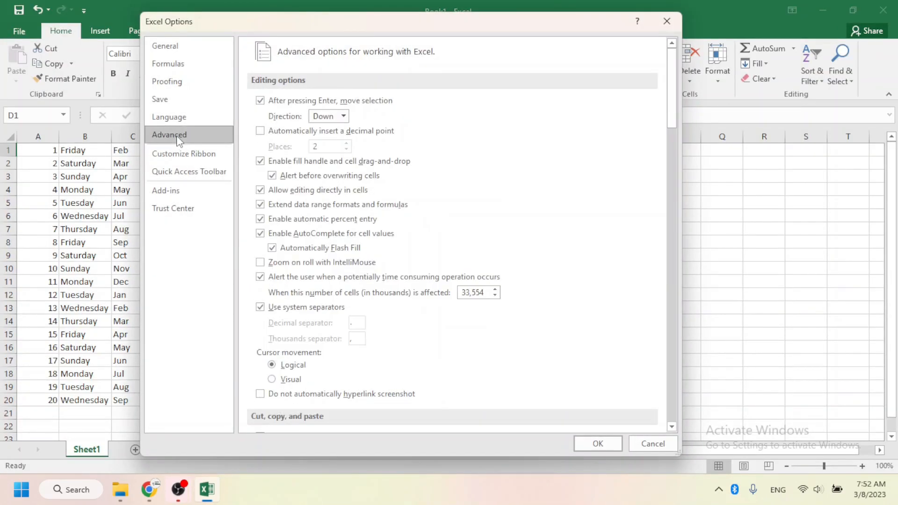
{"action": "scroll", "coordinate": [450, 328], "scroll_direction": "down", "scroll_amount": 10}
{"action": "scroll", "coordinate": [449, 336], "scroll_direction": "down", "scroll_amount": 15}
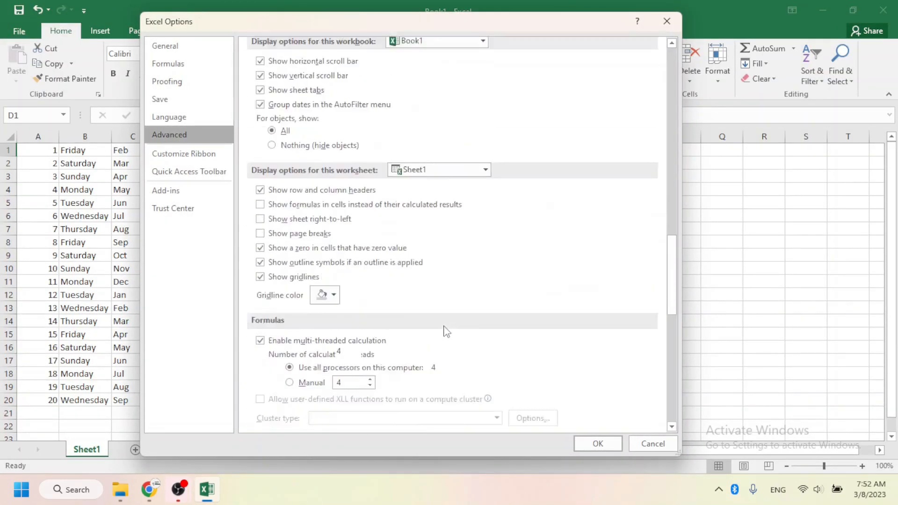
{"action": "left_click", "coordinate": [467, 373]}
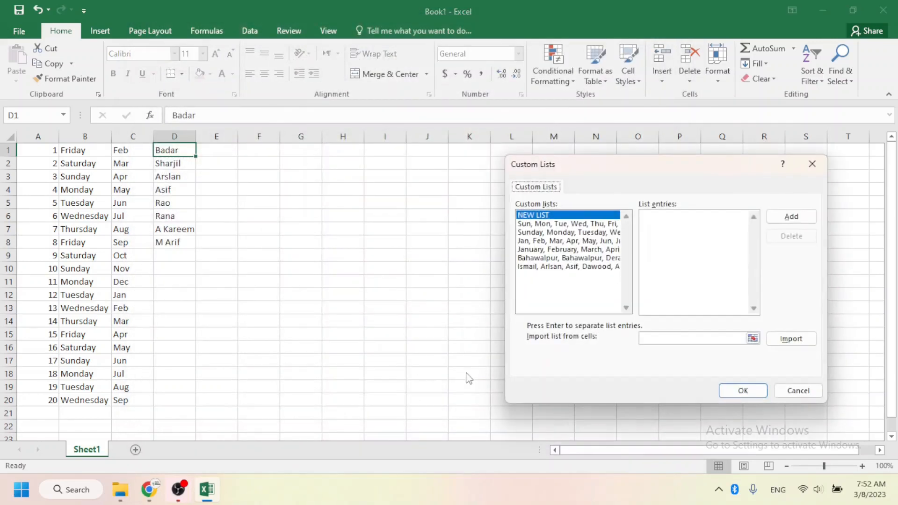
Import the names in $D$1:$D$8 as a new custom list and confirm both dialogs with OK.
{"action": "left_click", "coordinate": [753, 338]}
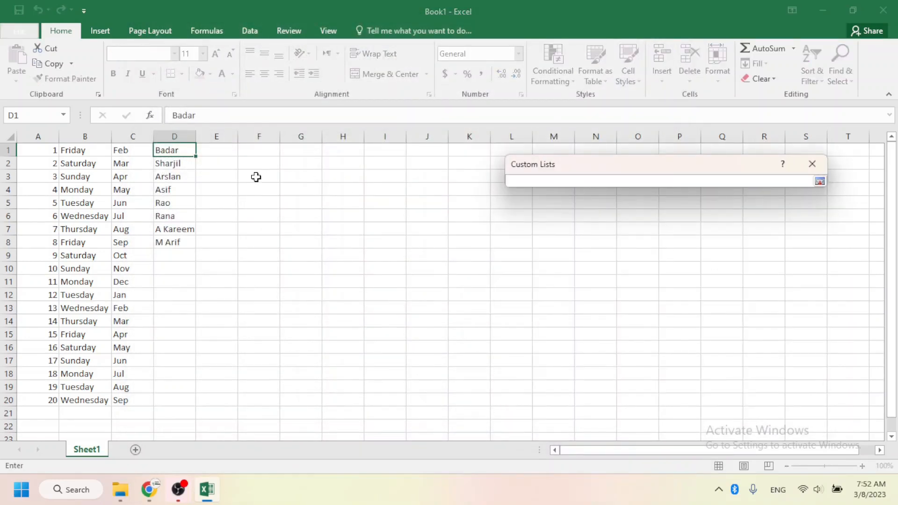
{"action": "left_click_drag", "start_coordinate": [170, 151], "coordinate": [184, 243]}
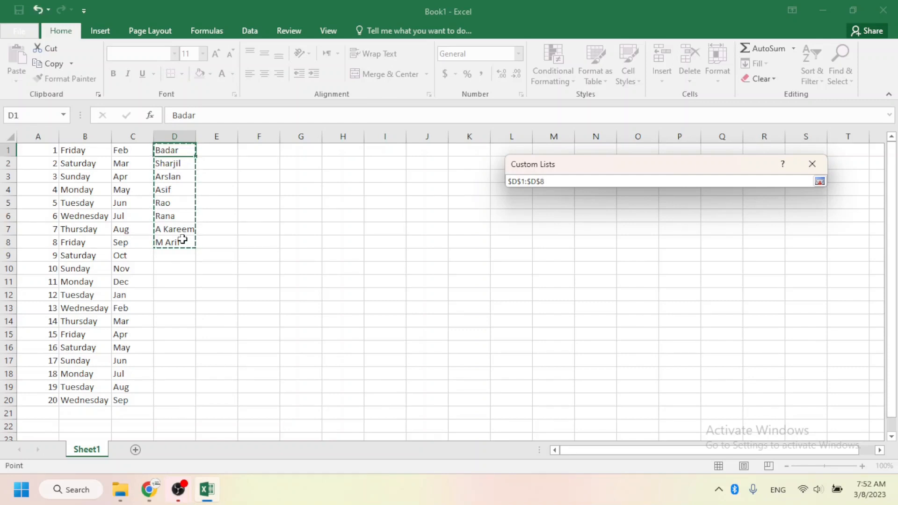
{"action": "key", "text": "Return"}
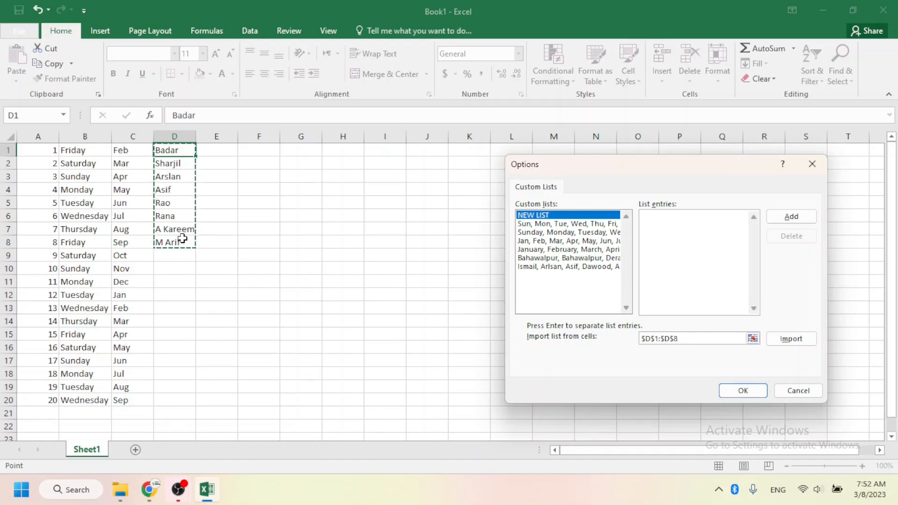
{"action": "left_click", "coordinate": [791, 339]}
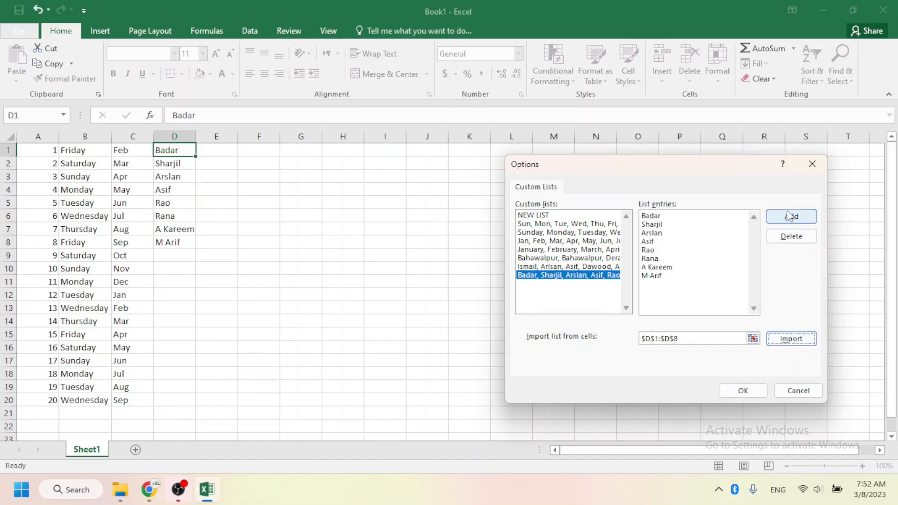
{"action": "left_click", "coordinate": [748, 391]}
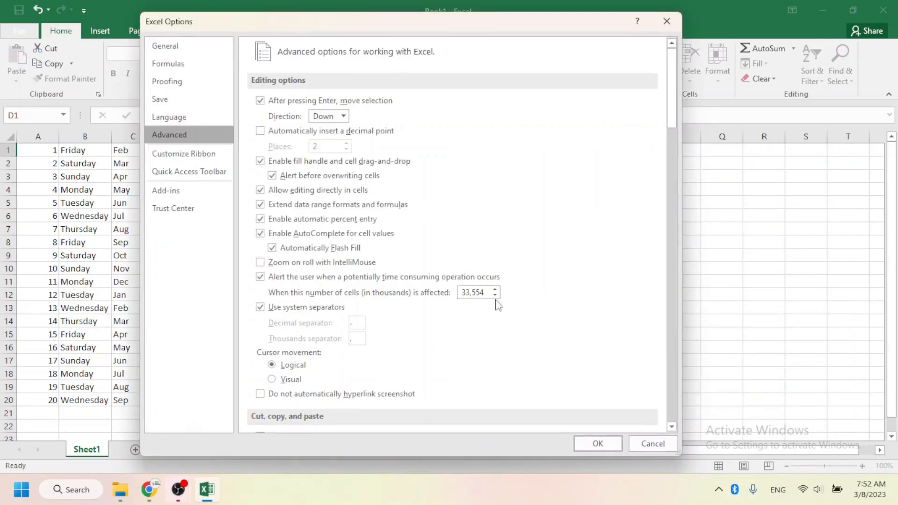
{"action": "left_click", "coordinate": [599, 450]}
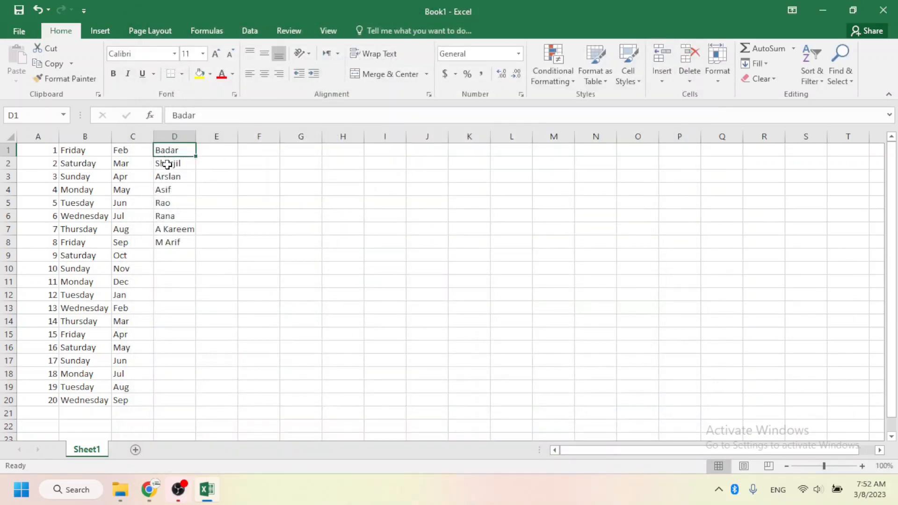
Clear D1:D8, enter Badar in E1, and fill the custom name list down to E11.
{"action": "key", "text": "ctrl+shift+Down"}
{"action": "key", "text": "Delete"}
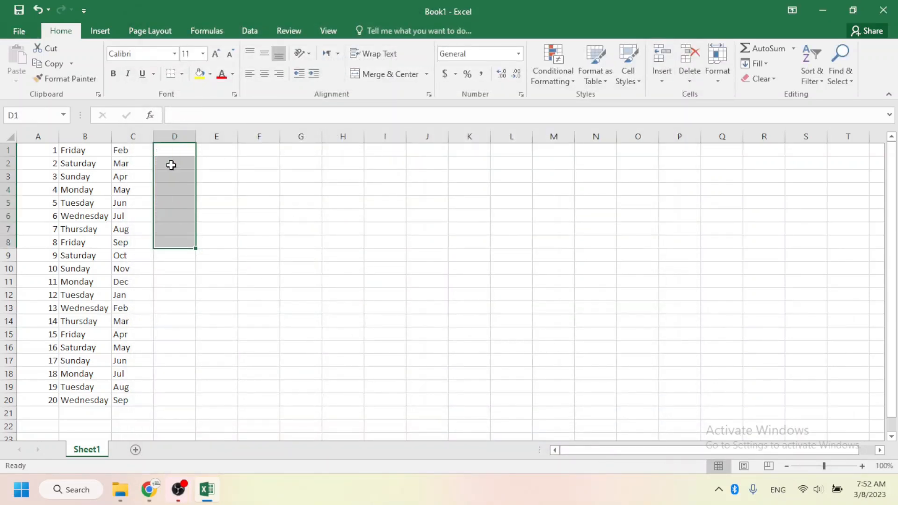
{"action": "key", "text": "Right"}
{"action": "type", "text": "B"}
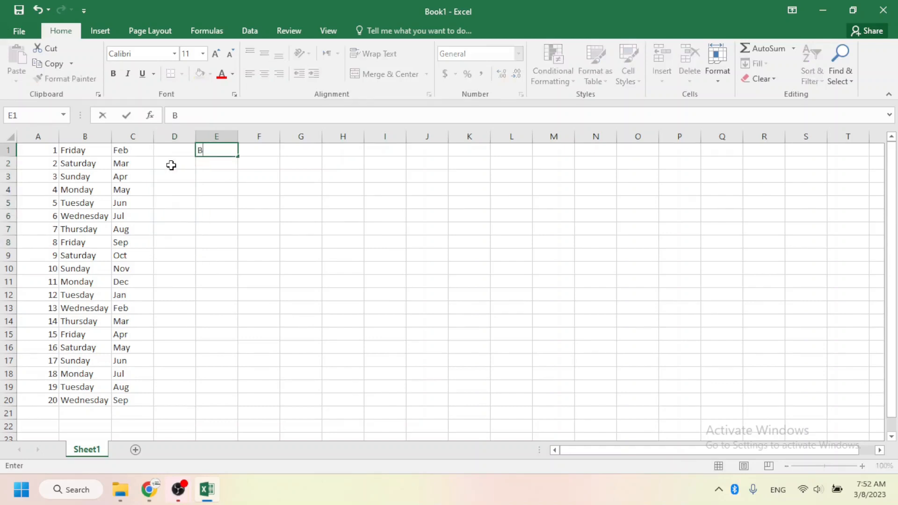
{"action": "key", "text": "Return"}
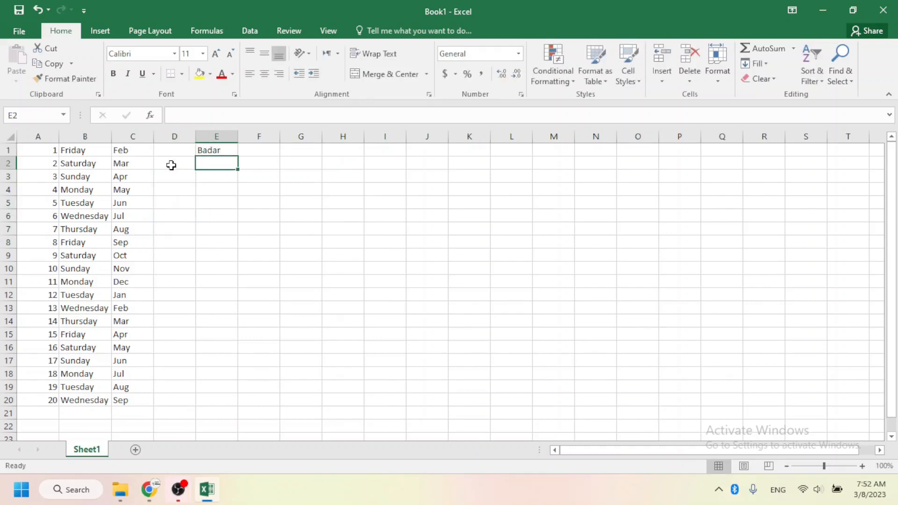
{"action": "left_click", "coordinate": [229, 149]}
{"action": "left_click_drag", "start_coordinate": [239, 157], "coordinate": [242, 282]}
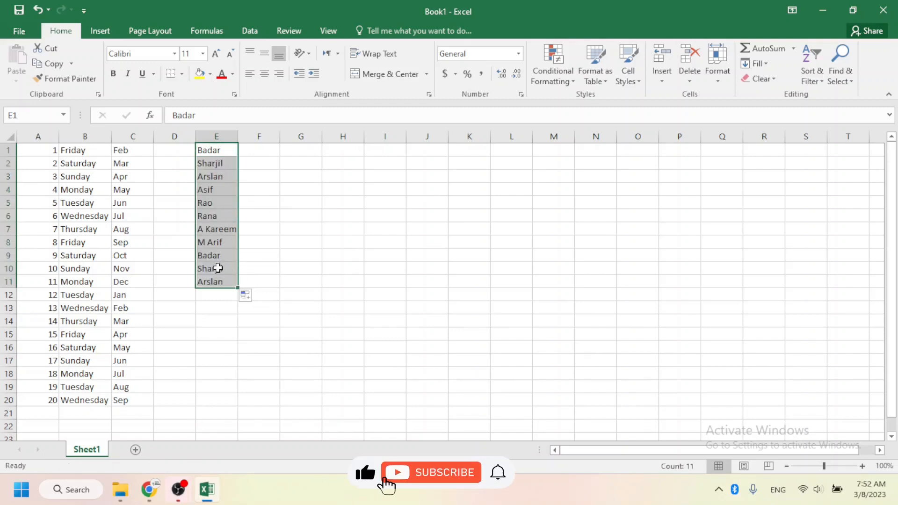
Select the filled names in column E and delete them.
{"action": "left_click_drag", "start_coordinate": [213, 243], "coordinate": [221, 150]}
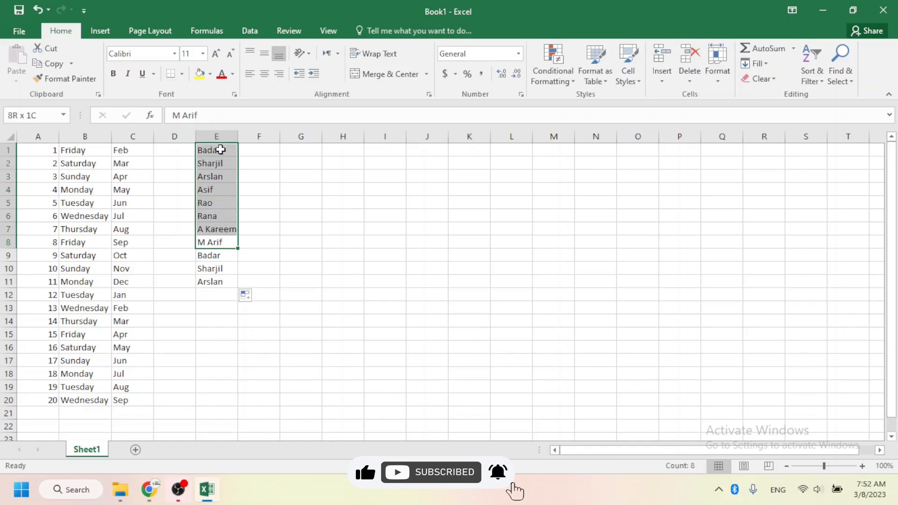
{"action": "left_click_drag", "start_coordinate": [211, 283], "coordinate": [217, 148]}
{"action": "key", "text": "Delete"}
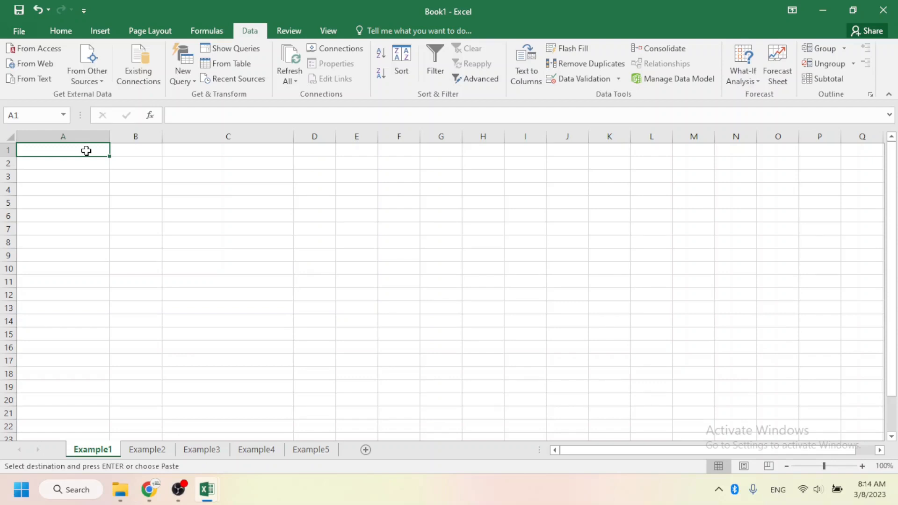
Paste six codes into A1:A6, enter 4645 in B1, and Flash Fill B2:B6.
{"action": "type", "text": "WETJR/4645/CVKFRS HPDHFH/9234/FGFHB BVCMIJ/51857/FALPG DFFLAZ/652/FWQP WMPDJFD/3/FSJQLX TRPMC/729/HJEIPNW"}
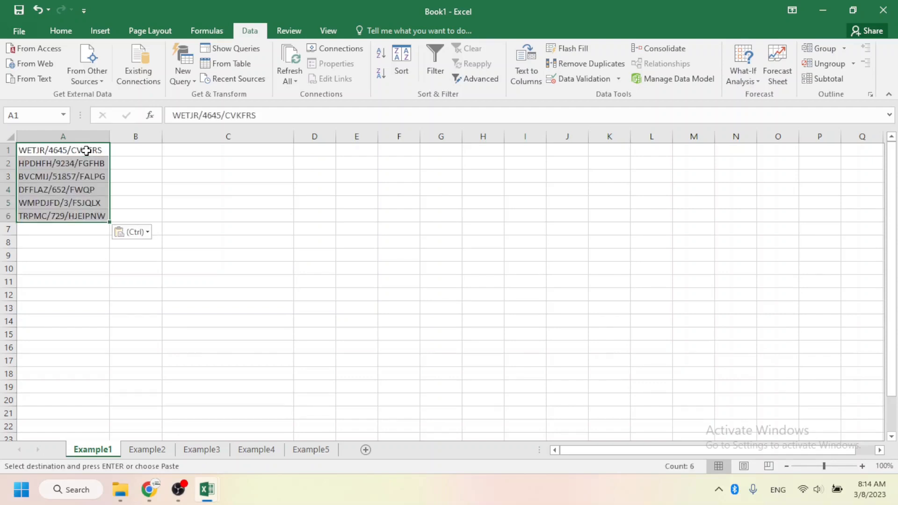
{"action": "left_click", "coordinate": [118, 149]}
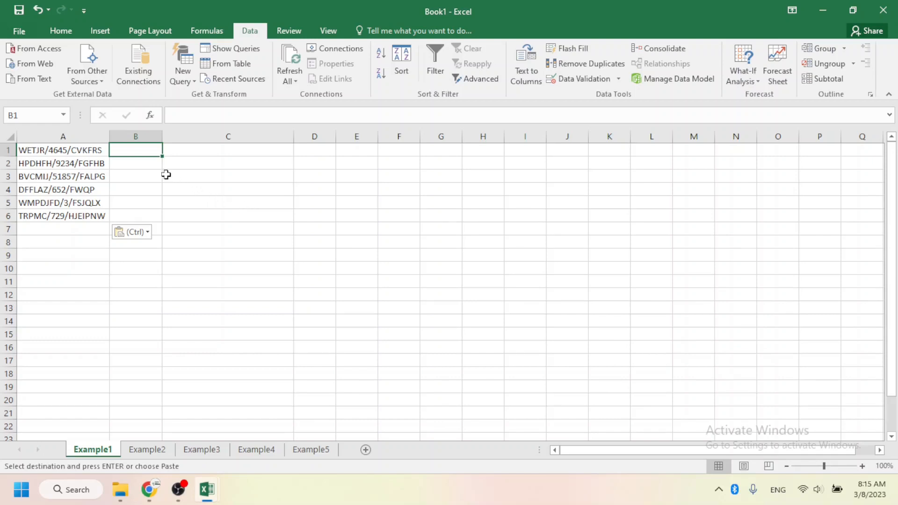
{"action": "left_click", "coordinate": [158, 173]}
{"action": "left_click", "coordinate": [149, 151]}
{"action": "type", "text": "4645"}
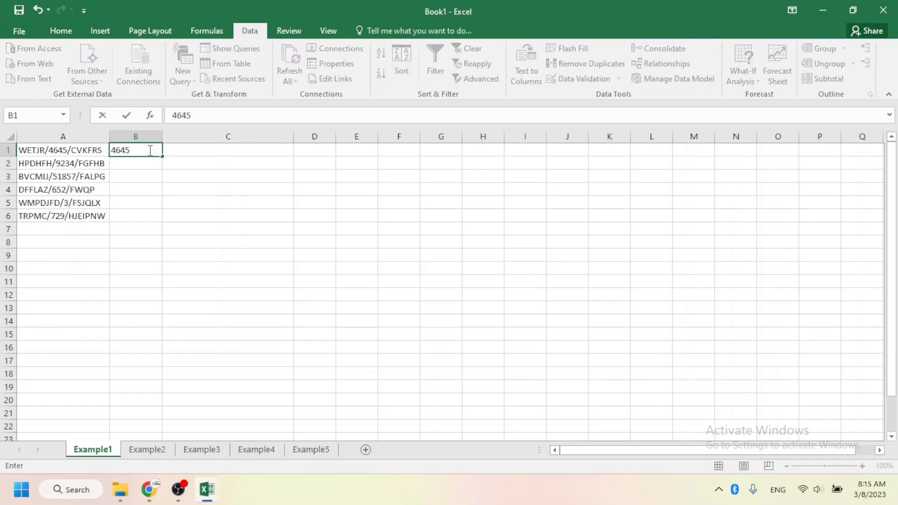
{"action": "key", "text": "Return"}
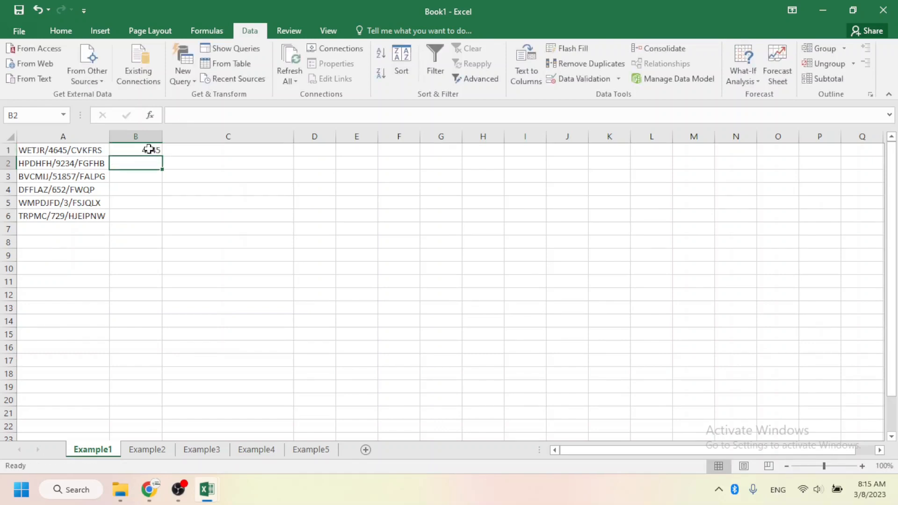
{"action": "left_click", "coordinate": [149, 150]}
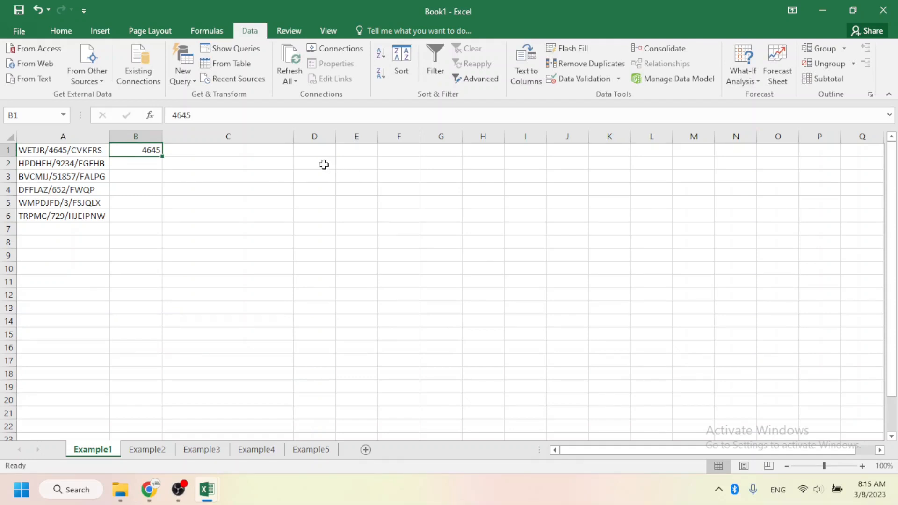
{"action": "left_click", "coordinate": [81, 152]}
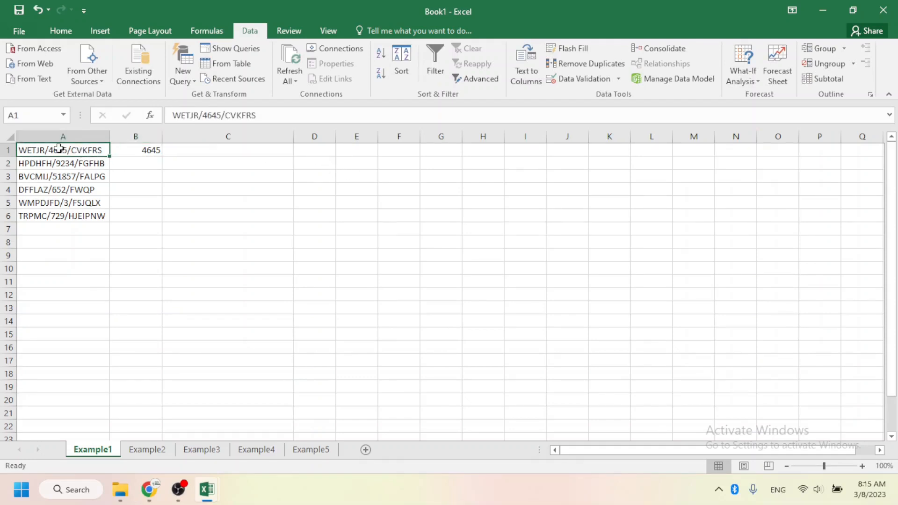
{"action": "left_click", "coordinate": [154, 151]}
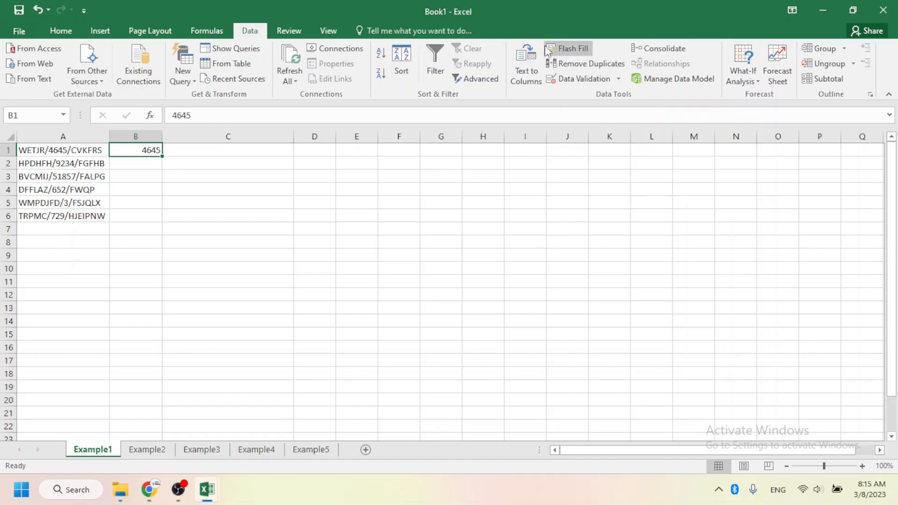
{"action": "left_click", "coordinate": [548, 50]}
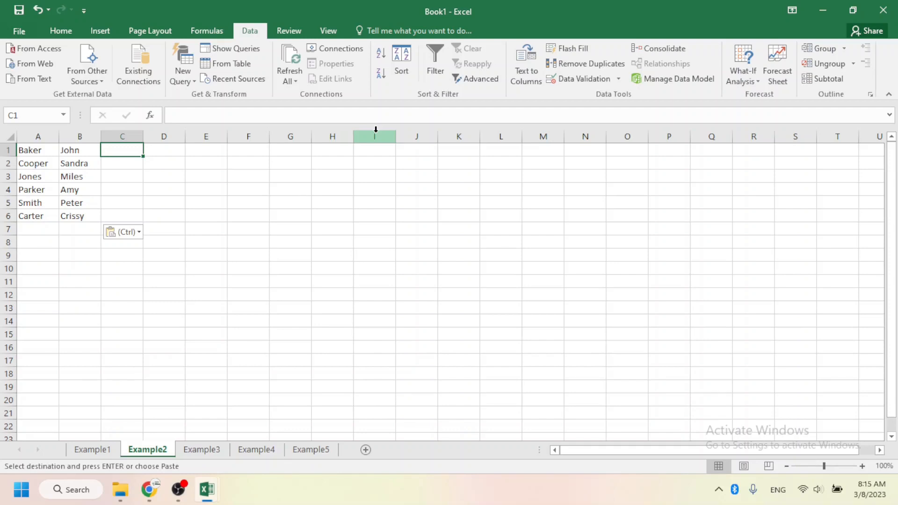
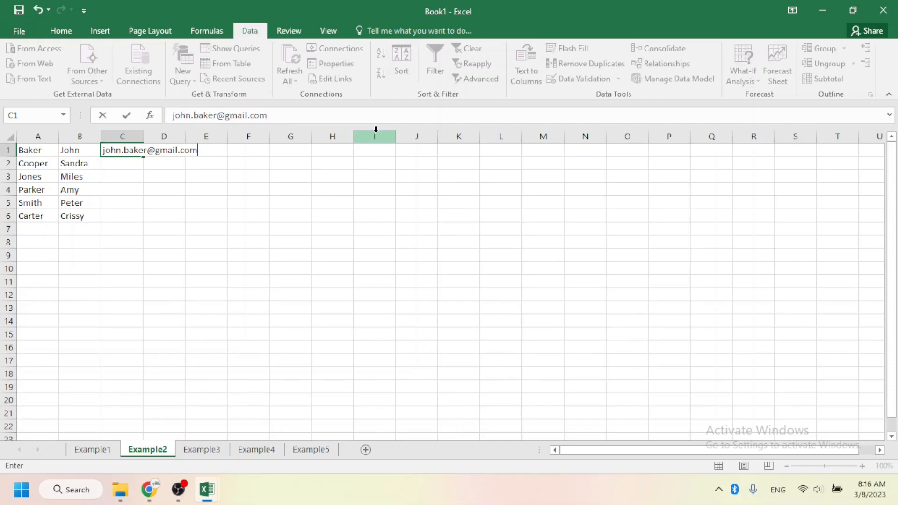
Enter the first person's first.last gmail address in C1, Flash Fill the rest, and autofit column C.
{"action": "key", "text": "Return"}
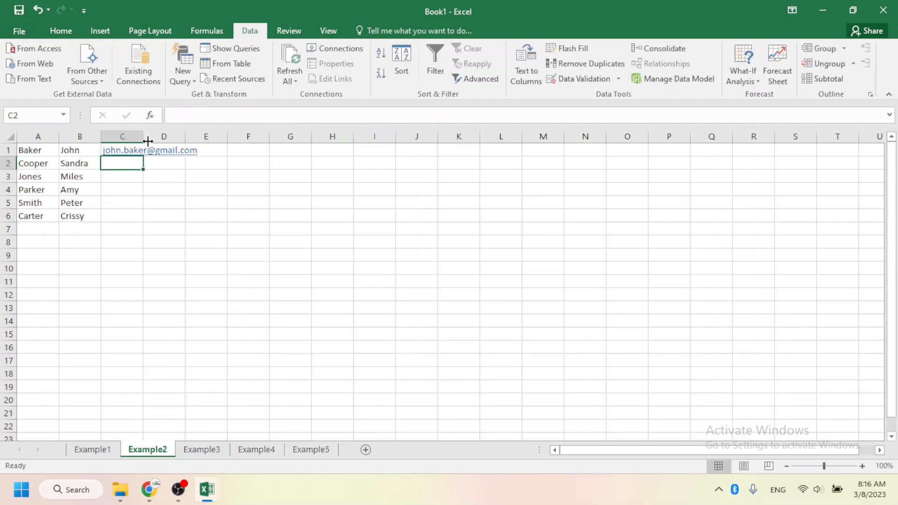
{"action": "double_click", "coordinate": [143, 136]}
{"action": "key", "text": "Up"}
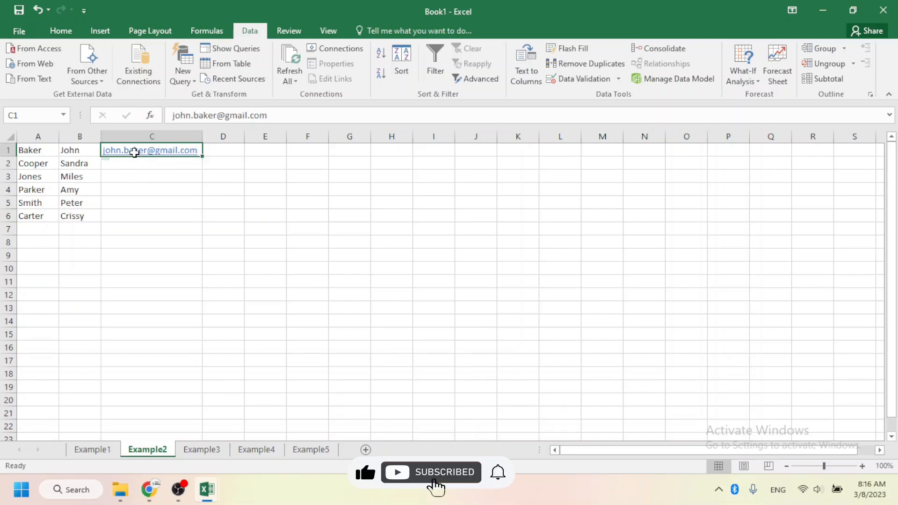
{"action": "left_click", "coordinate": [567, 48]}
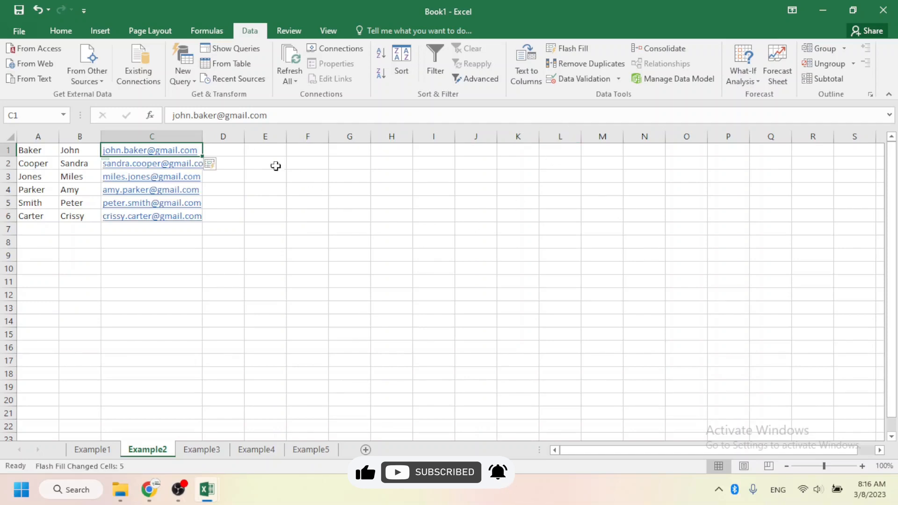
{"action": "double_click", "coordinate": [202, 137]}
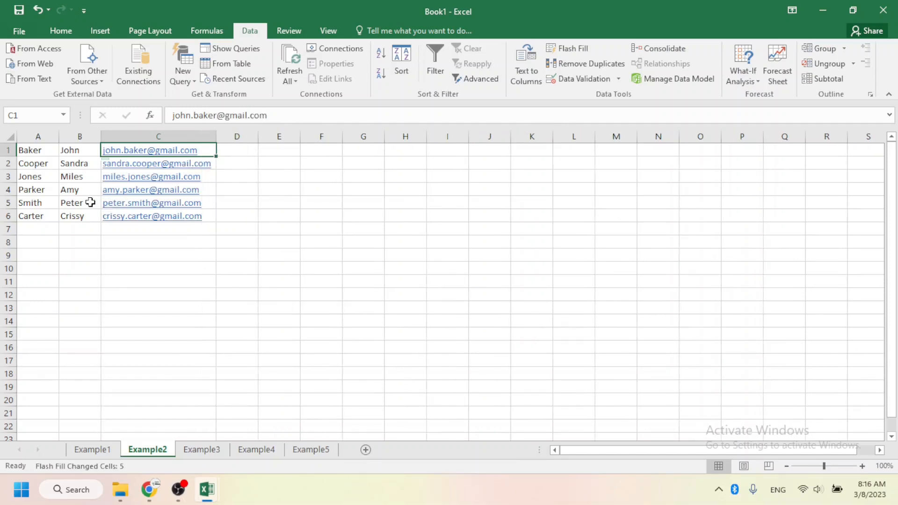
Compare the first name and surname with the email, then select all six addresses.
{"action": "left_click", "coordinate": [82, 149]}
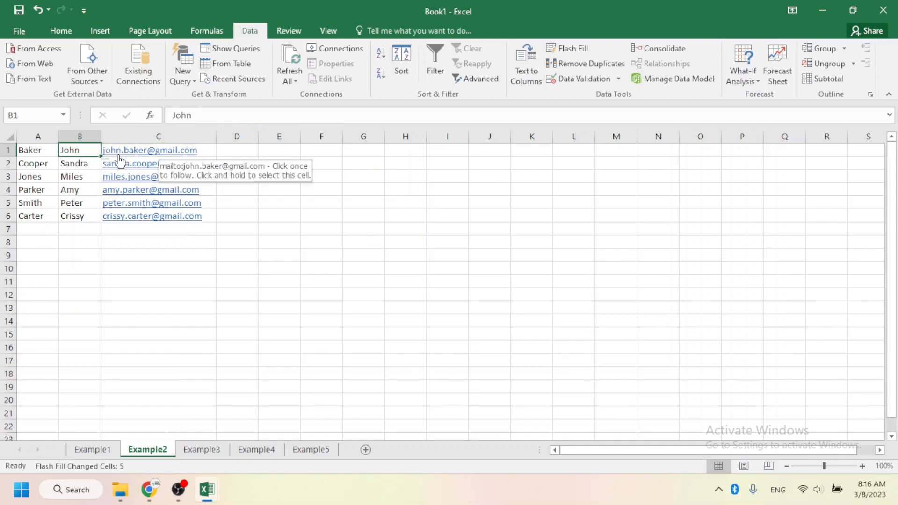
{"action": "left_click", "coordinate": [29, 149]}
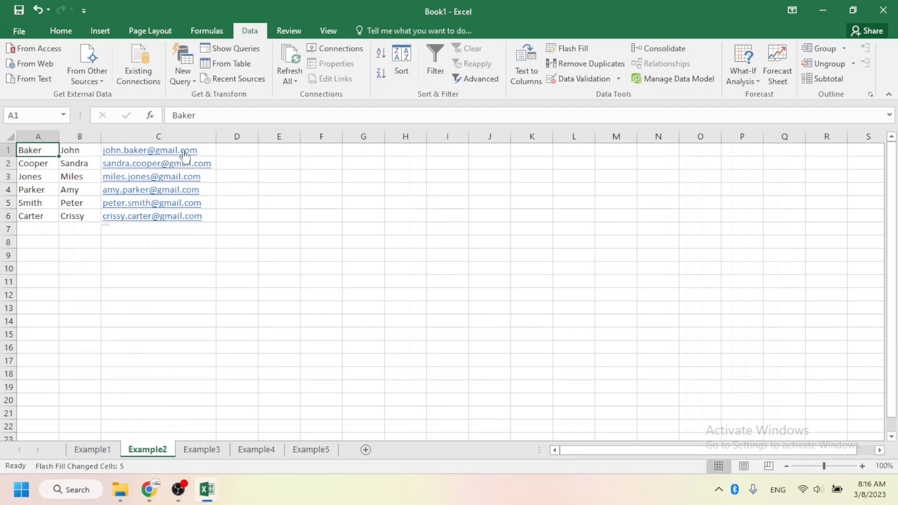
{"action": "left_click", "coordinate": [210, 150]}
{"action": "left_click_drag", "start_coordinate": [209, 162], "coordinate": [210, 214]}
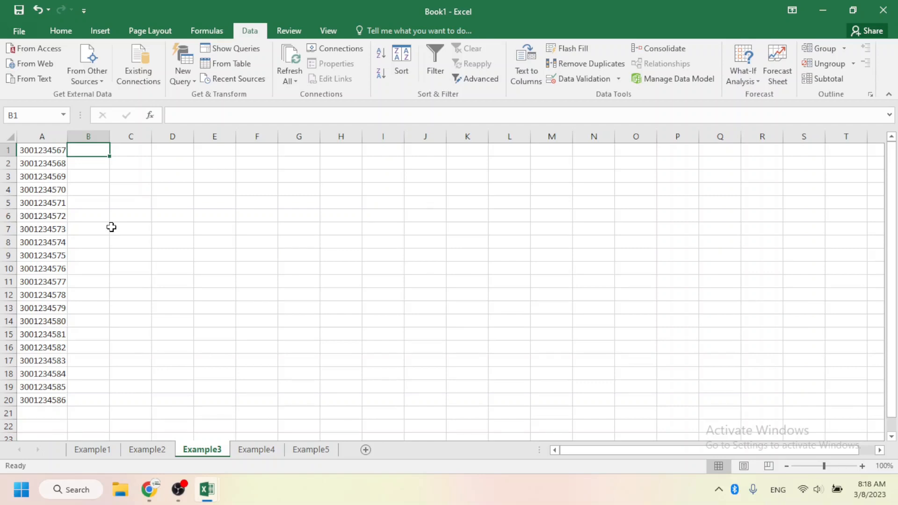
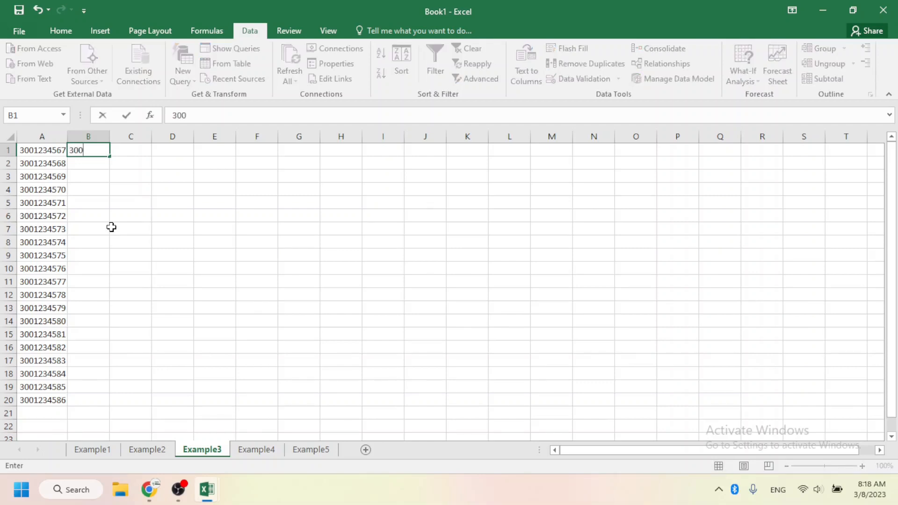
{"action": "key", "text": "Return"}
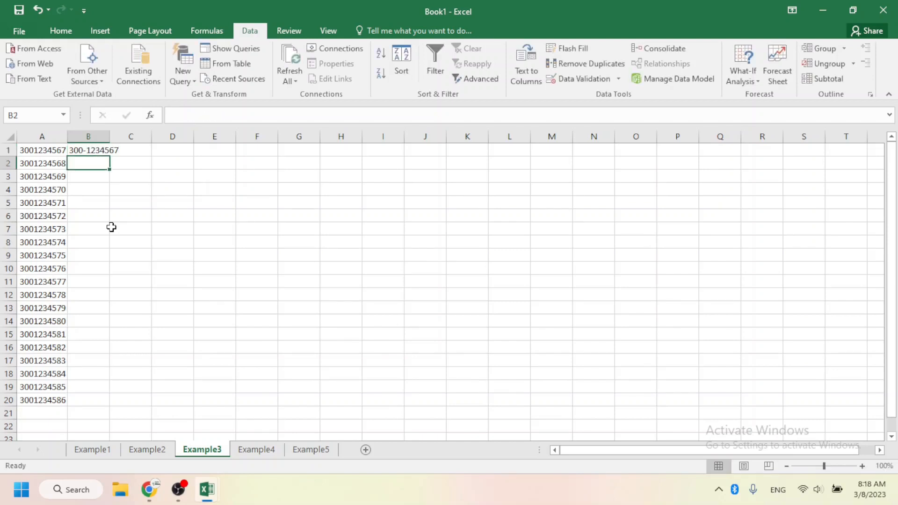
{"action": "double_click", "coordinate": [109, 136]}
{"action": "left_click", "coordinate": [108, 150]}
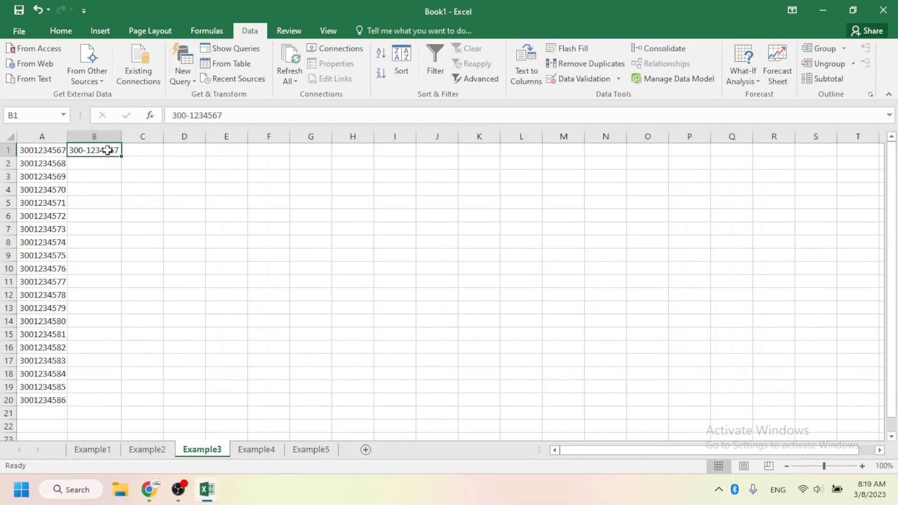
{"action": "key", "text": "ctrl+e"}
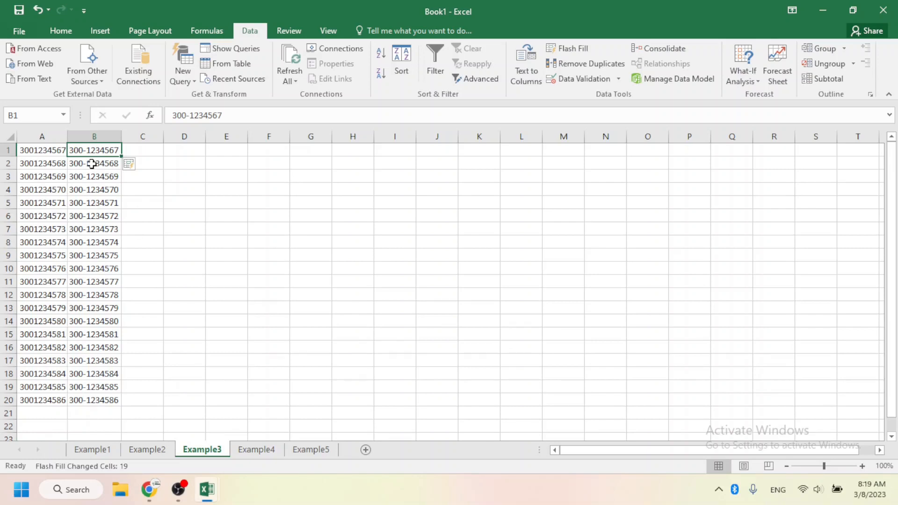
{"action": "left_click", "coordinate": [256, 449]}
{"action": "double_click", "coordinate": [60, 134]}
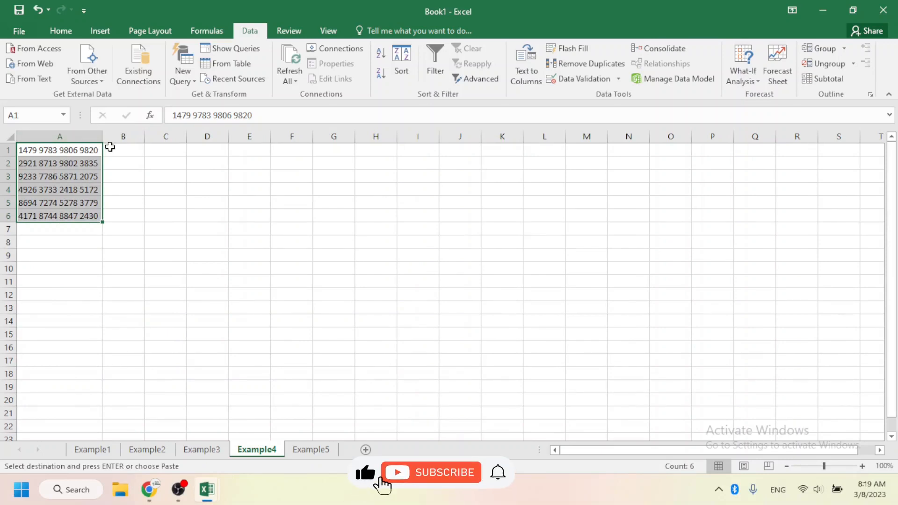
Widen column B and copy the first card number from A1 into B1.
{"action": "left_click", "coordinate": [110, 147]}
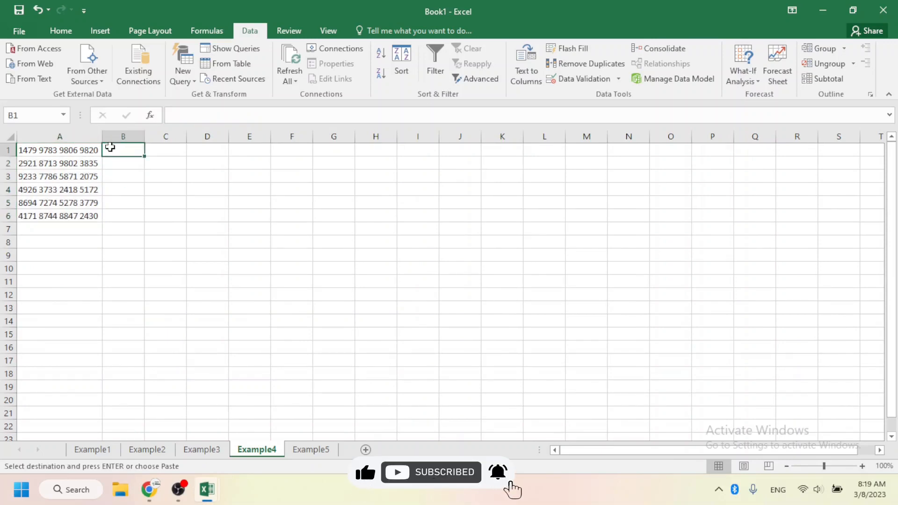
{"action": "left_click_drag", "start_coordinate": [56, 149], "coordinate": [66, 217]}
{"action": "left_click", "coordinate": [87, 149]}
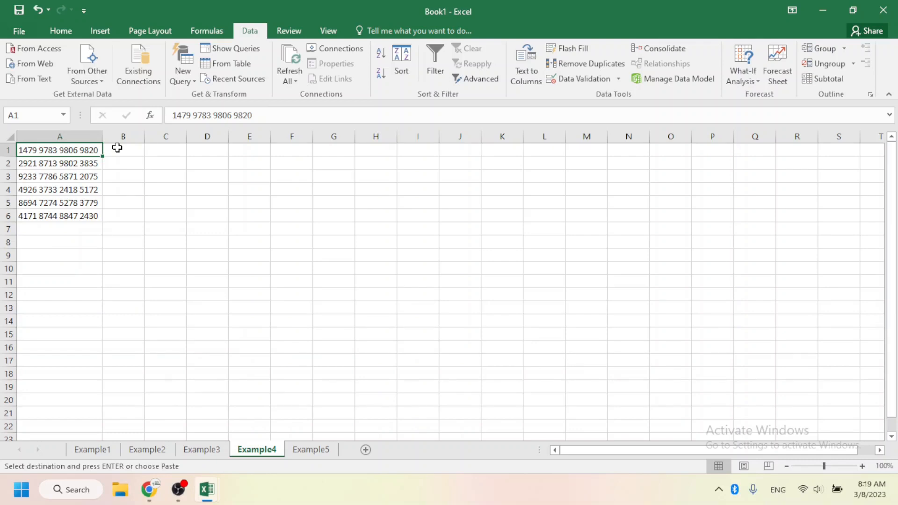
{"action": "left_click", "coordinate": [118, 149]}
{"action": "left_click_drag", "start_coordinate": [144, 136], "coordinate": [198, 136]}
{"action": "left_click", "coordinate": [64, 152]}
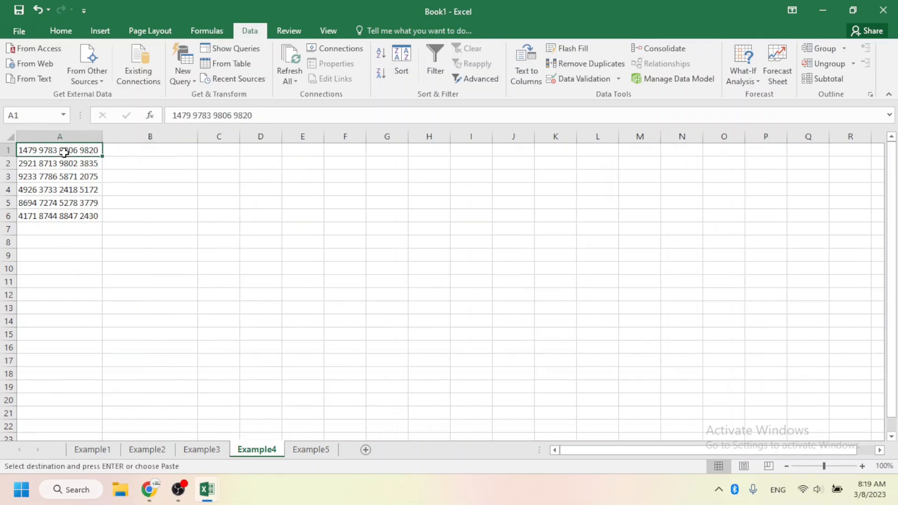
{"action": "key", "text": "ctrl+c"}
{"action": "left_click", "coordinate": [124, 153]}
{"action": "key", "text": "ctrl+v"}
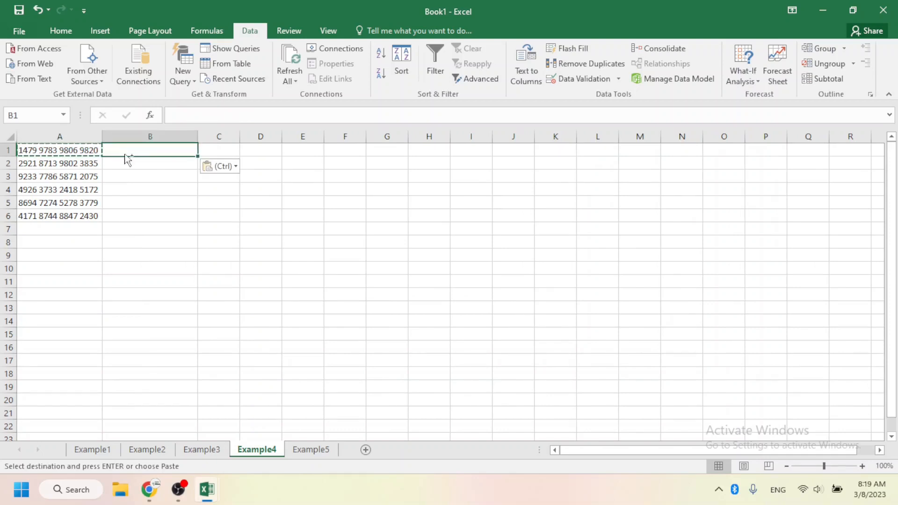
{"action": "key", "text": "Escape"}
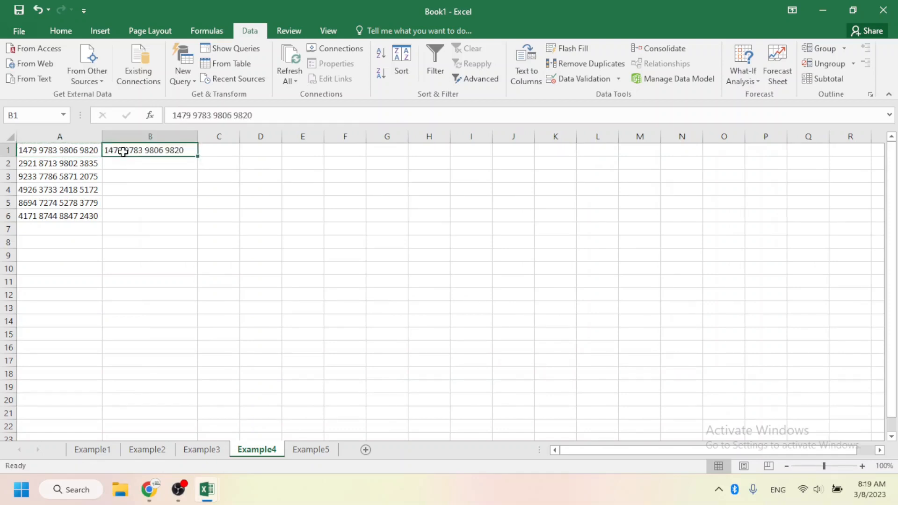
Edit B1 so 9820 leads and 1479 ends the number, then Flash Fill column B.
{"action": "double_click", "coordinate": [175, 150]}
{"action": "double_click", "coordinate": [175, 150]}
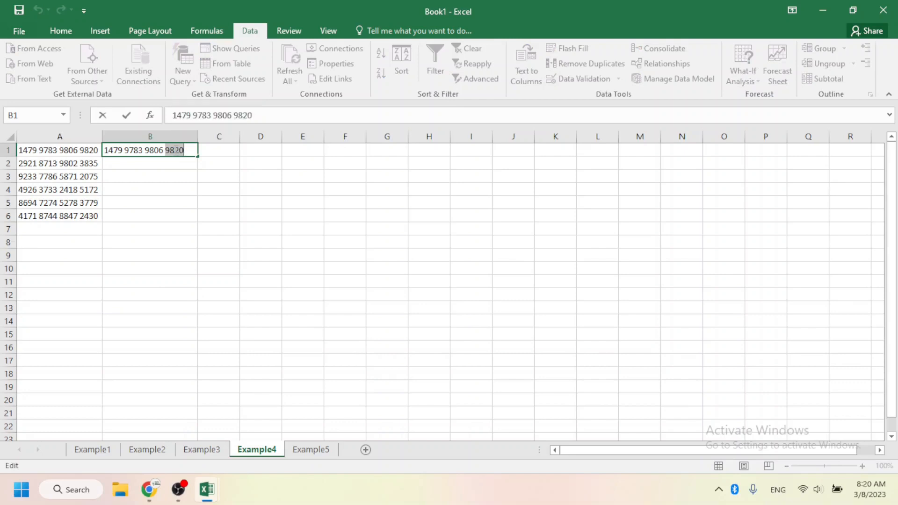
{"action": "key", "text": "BackSpace"}
{"action": "key", "text": "ctrl+Return"}
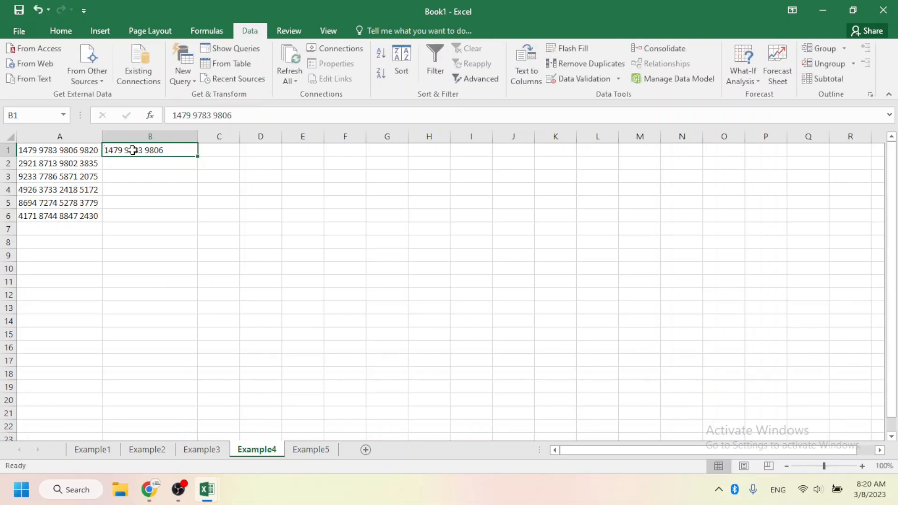
{"action": "double_click", "coordinate": [122, 150]}
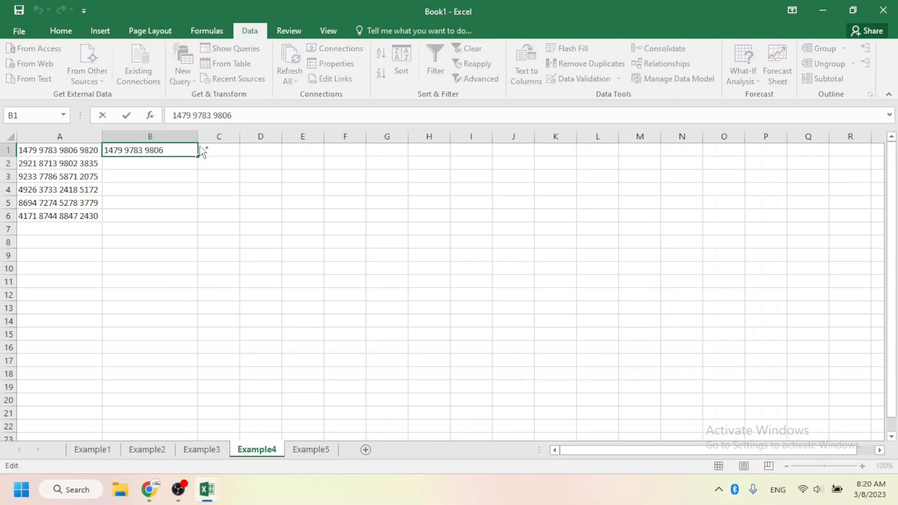
{"action": "type", "text": "9820"}
{"action": "double_click", "coordinate": [138, 149]}
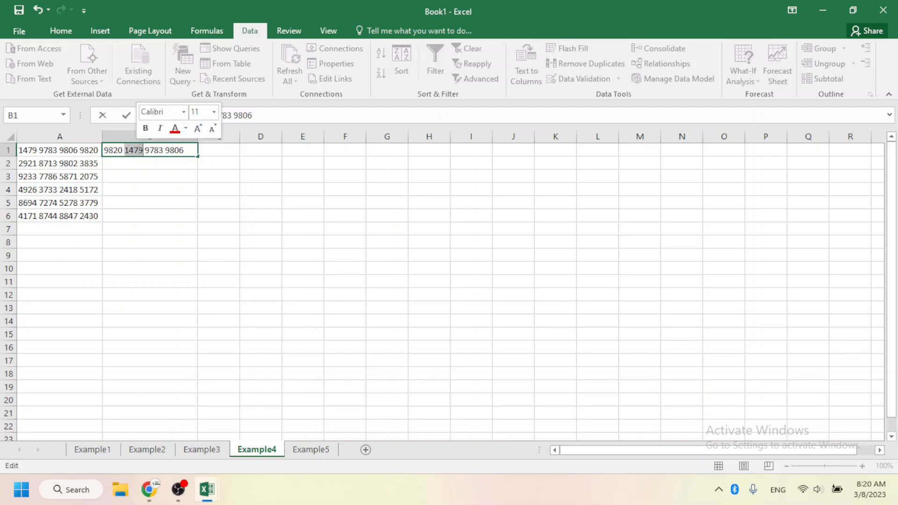
{"action": "key", "text": "BackSpace"}
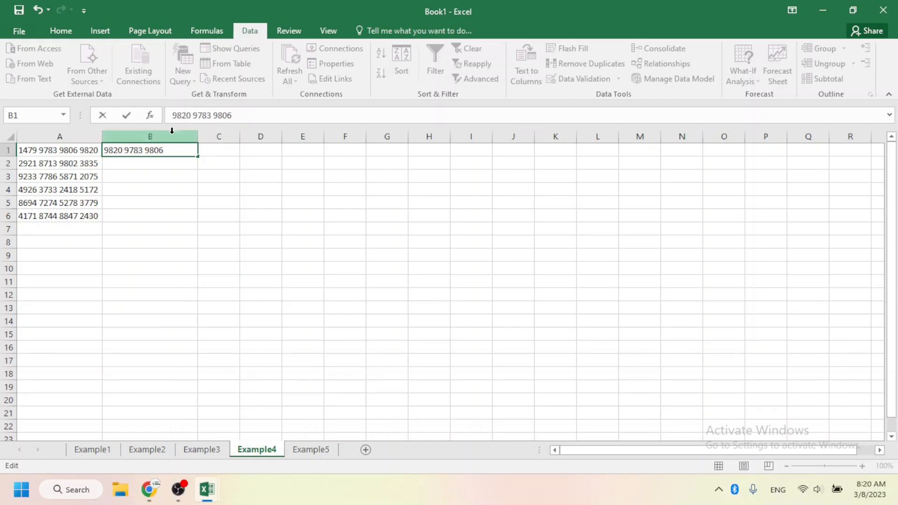
{"action": "left_click", "coordinate": [195, 152]}
{"action": "type", "text": "1479"}
{"action": "key", "text": "Return"}
{"action": "left_click", "coordinate": [167, 147]}
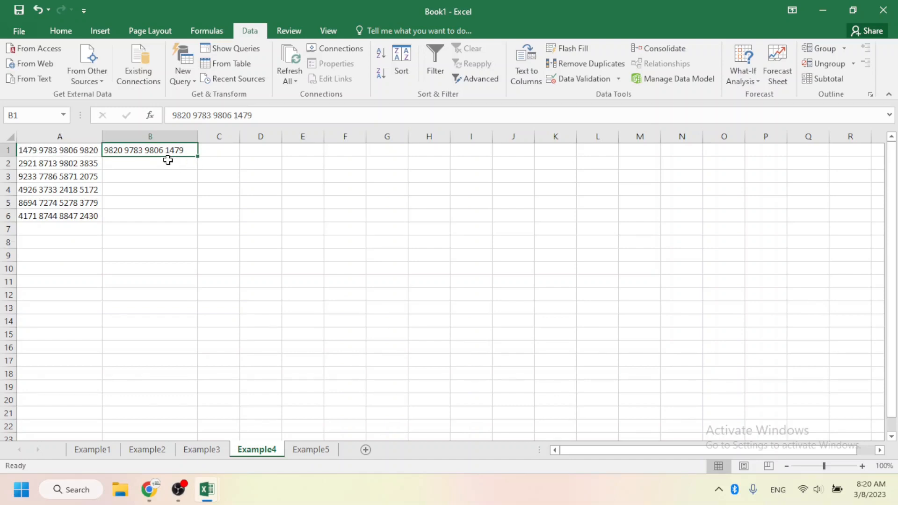
{"action": "key", "text": "ctrl+e"}
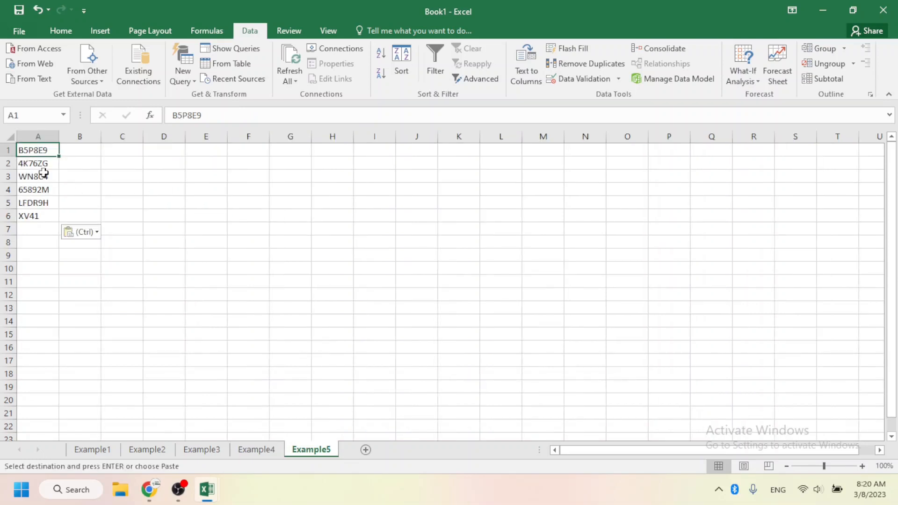
Flash Fill column B with each code's letters, starting from the example BPE in B1.
{"action": "left_click", "coordinate": [35, 216]}
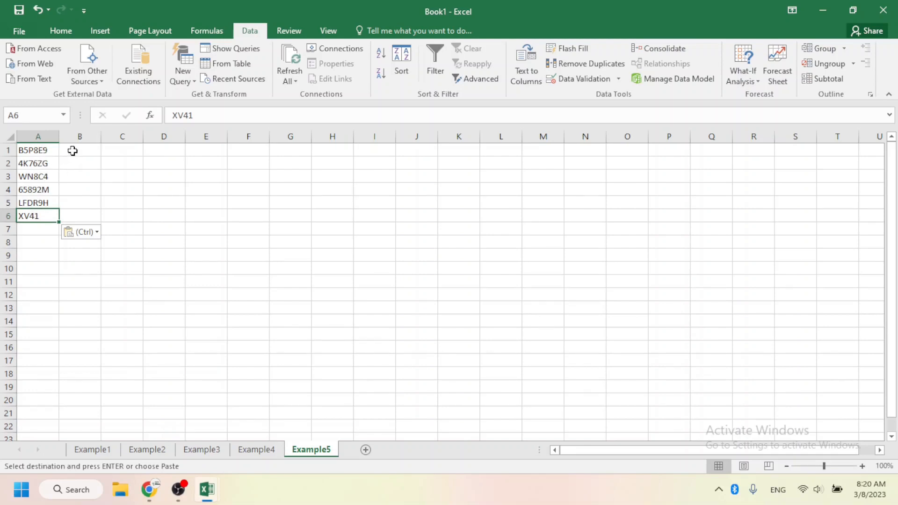
{"action": "left_click", "coordinate": [72, 150]}
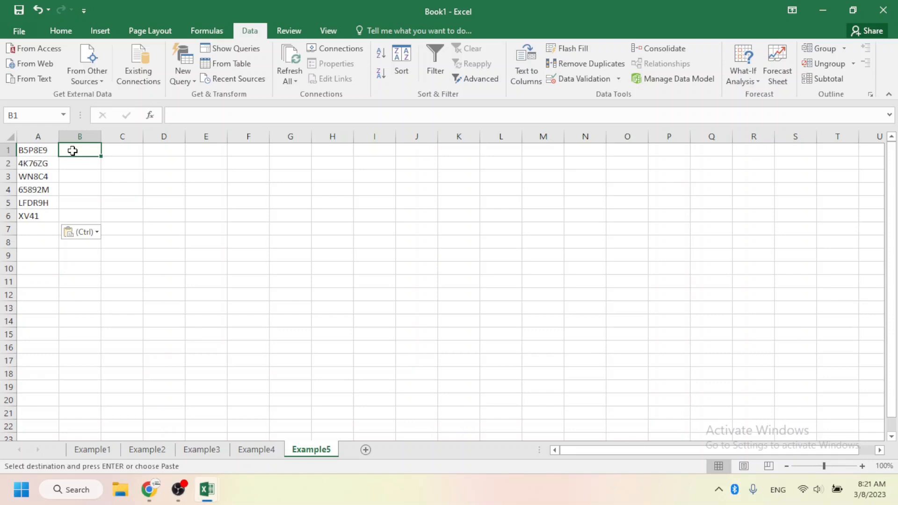
{"action": "type", "text": "BPE"}
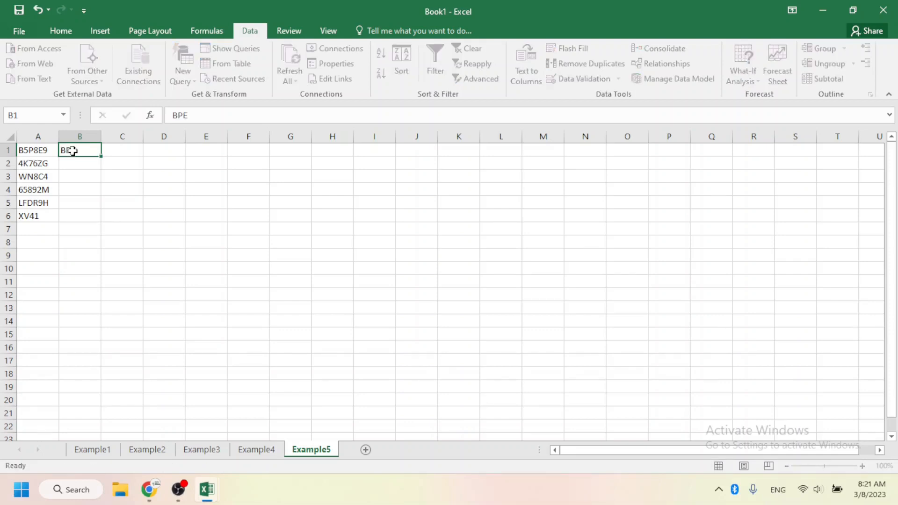
{"action": "key", "text": "Return"}
{"action": "left_click", "coordinate": [74, 151]}
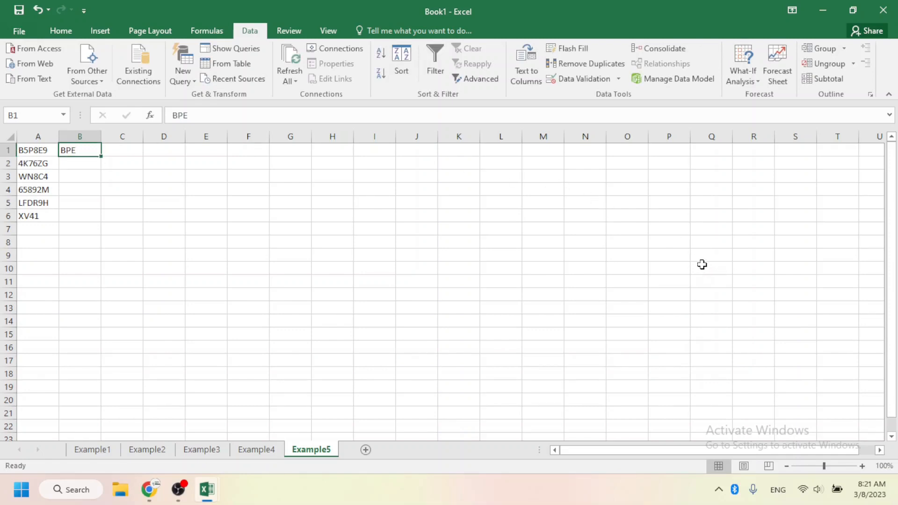
{"action": "key", "text": "ctrl+e"}
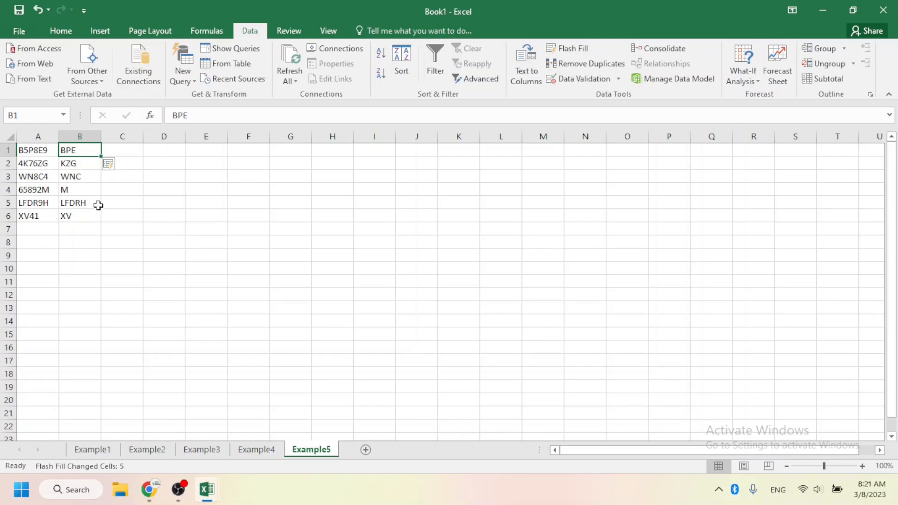
Clear the letters-only results from column B.
{"action": "left_click", "coordinate": [80, 136]}
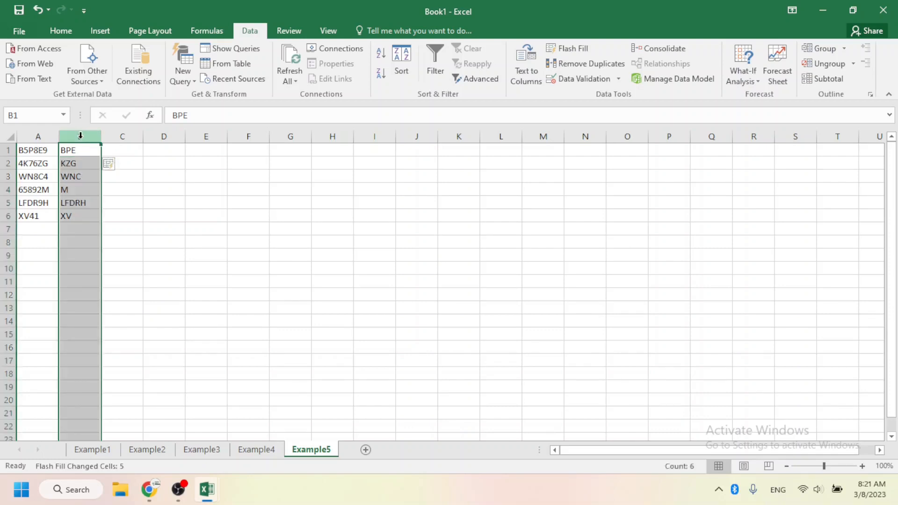
{"action": "key", "text": "Delete"}
{"action": "key", "text": "Down"}
Flash Fill column B with each code's digits from the 589 example, then add blank Sheet6.
{"action": "key", "text": "Up"}
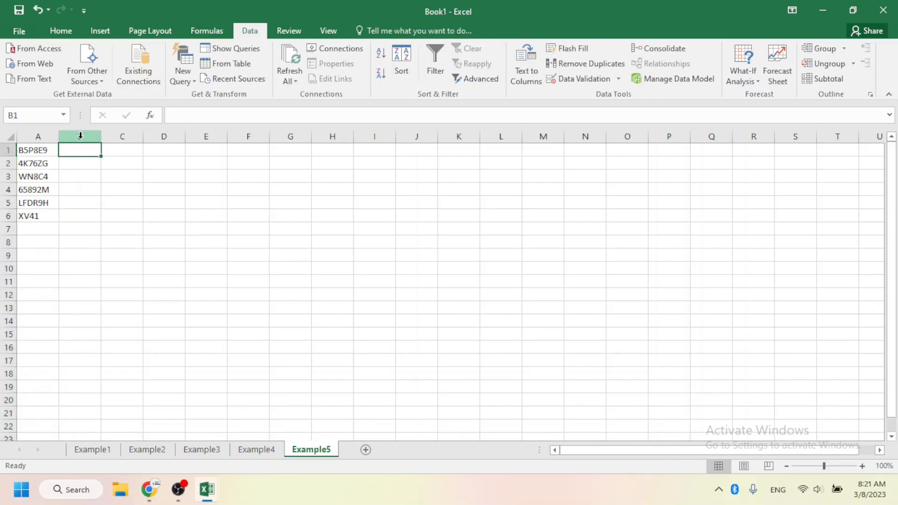
{"action": "type", "text": "589"}
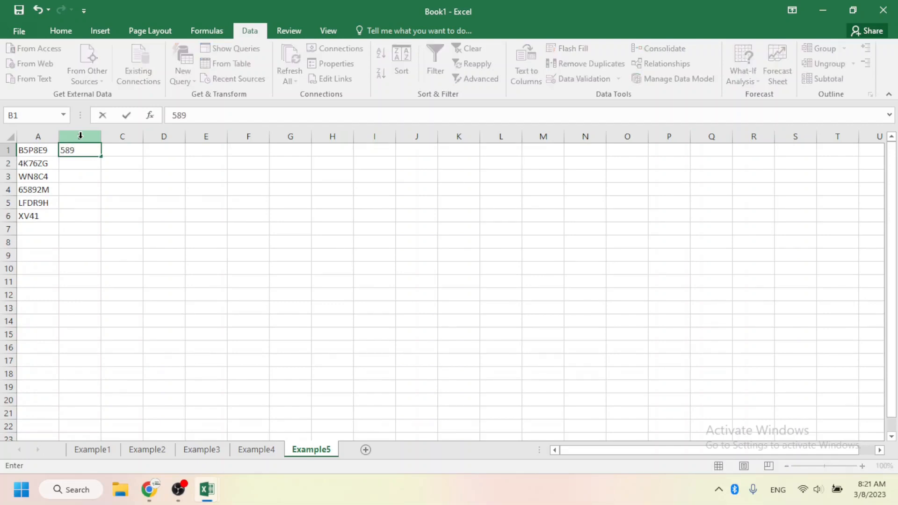
{"action": "key", "text": "Return"}
{"action": "key", "text": "Up"}
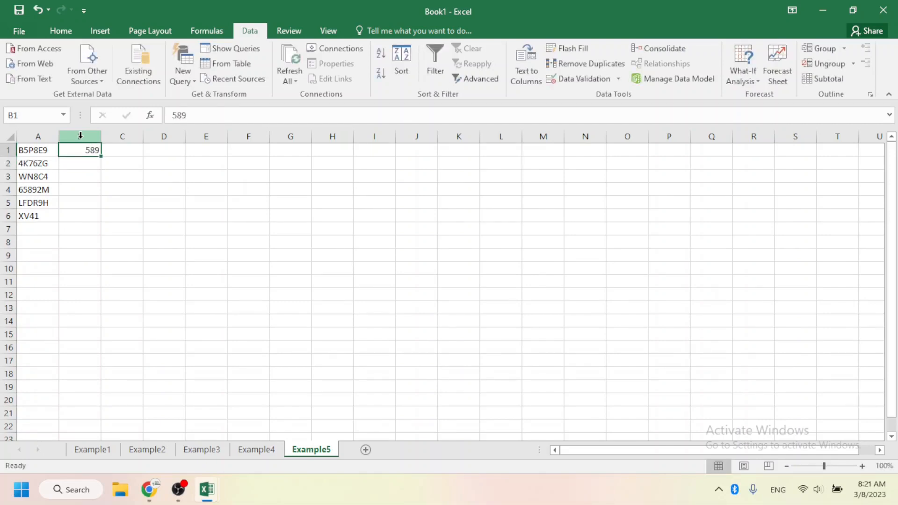
{"action": "key", "text": "ctrl+e"}
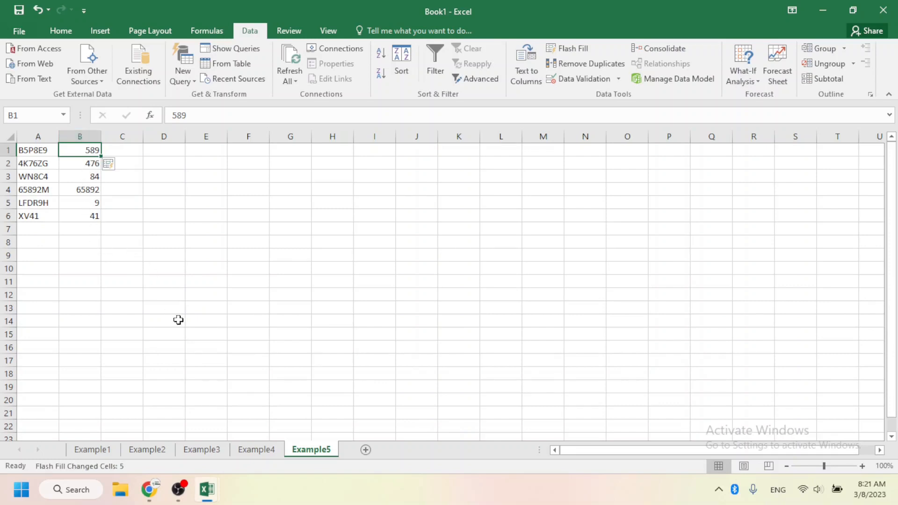
{"action": "key", "text": "ctrl+c"}
{"action": "left_click", "coordinate": [366, 450]}
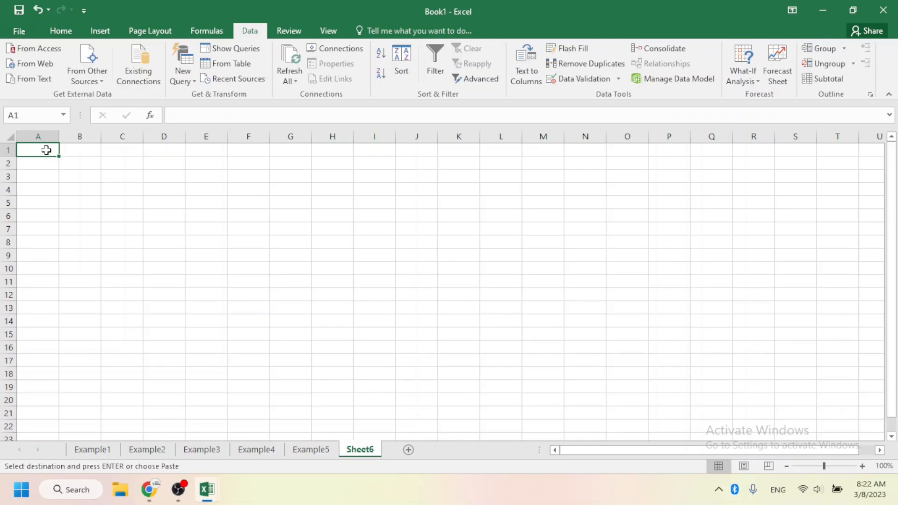
Paste the six sentences into column A and autofit the column to the longest.
{"action": "right_click", "coordinate": [47, 149]}
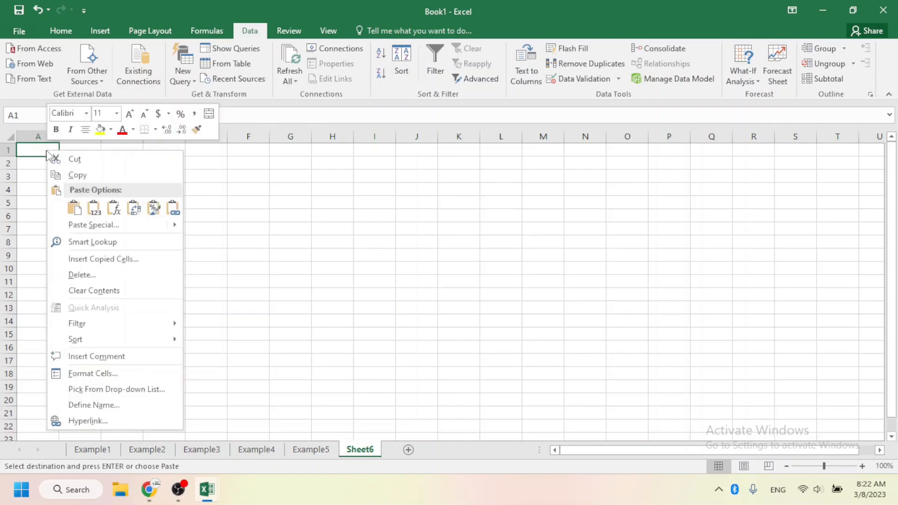
{"action": "left_click", "coordinate": [91, 206]}
{"action": "double_click", "coordinate": [59, 136]}
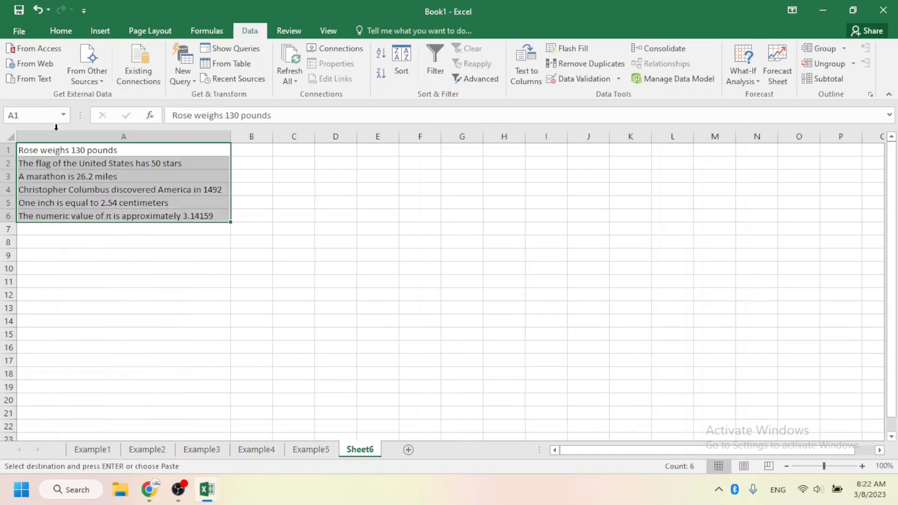
Select the six pasted sentences in A1:A6.
{"action": "left_click_drag", "start_coordinate": [168, 150], "coordinate": [177, 215]}
{"action": "key", "text": "ctrl+v"}
{"action": "left_click", "coordinate": [130, 151]}
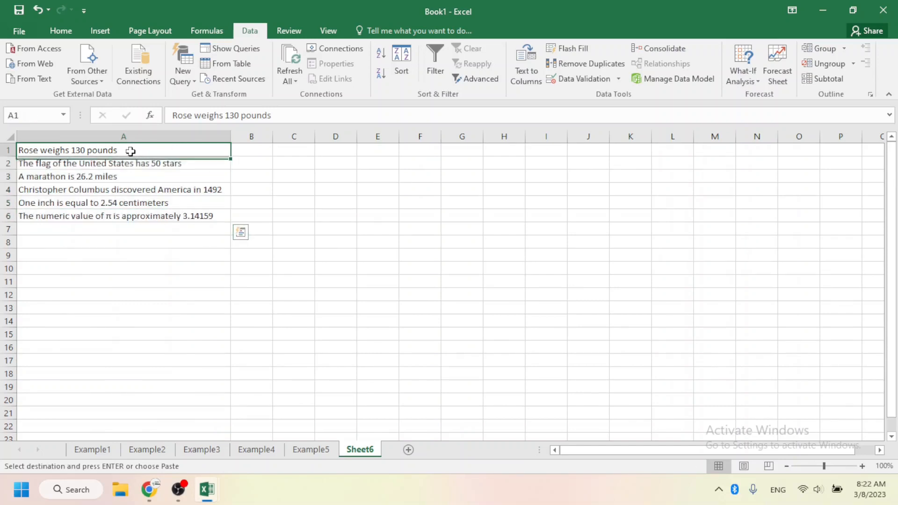
{"action": "left_click_drag", "start_coordinate": [131, 151], "coordinate": [131, 213]}
{"action": "left_click_drag", "start_coordinate": [109, 150], "coordinate": [122, 215]}
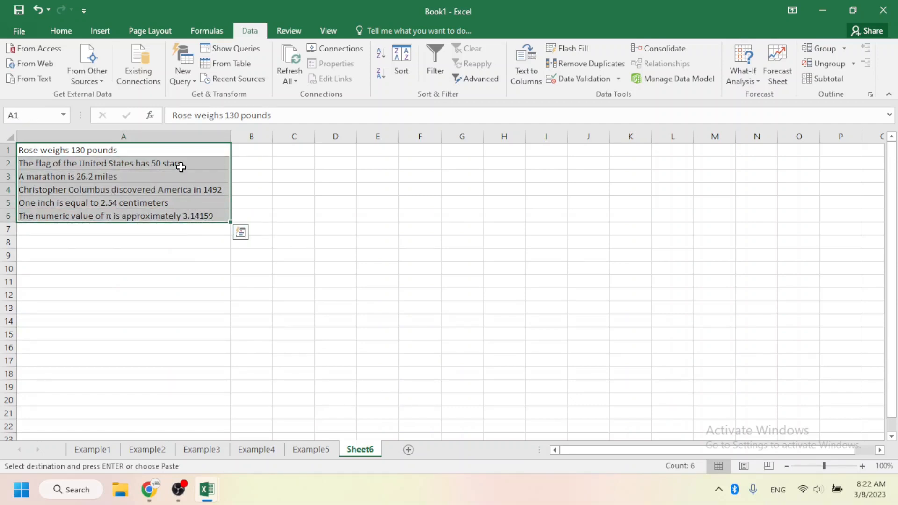
{"action": "left_click_drag", "start_coordinate": [174, 151], "coordinate": [170, 220]}
Extract each sentence's number into B1:B6 from the 130 example: 130, 50, 2, 1492, 54, 14159.
{"action": "left_click", "coordinate": [247, 139]}
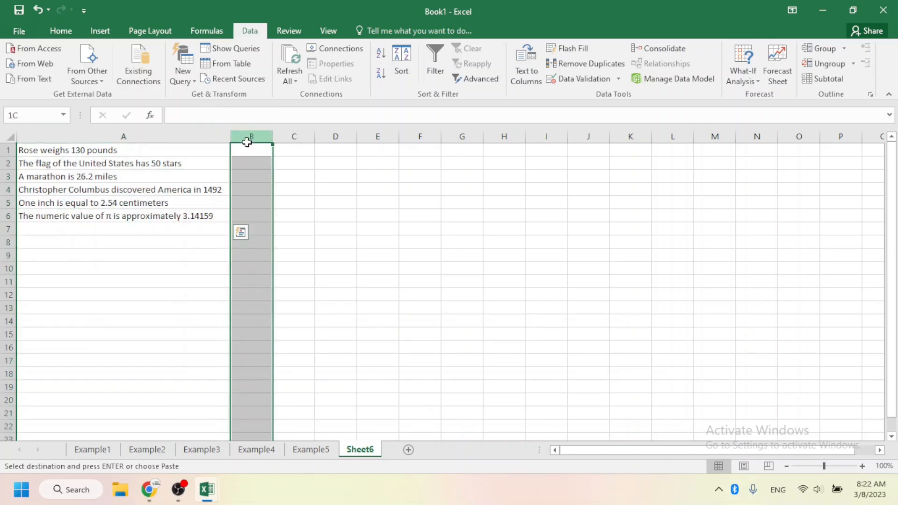
{"action": "left_click", "coordinate": [247, 148]}
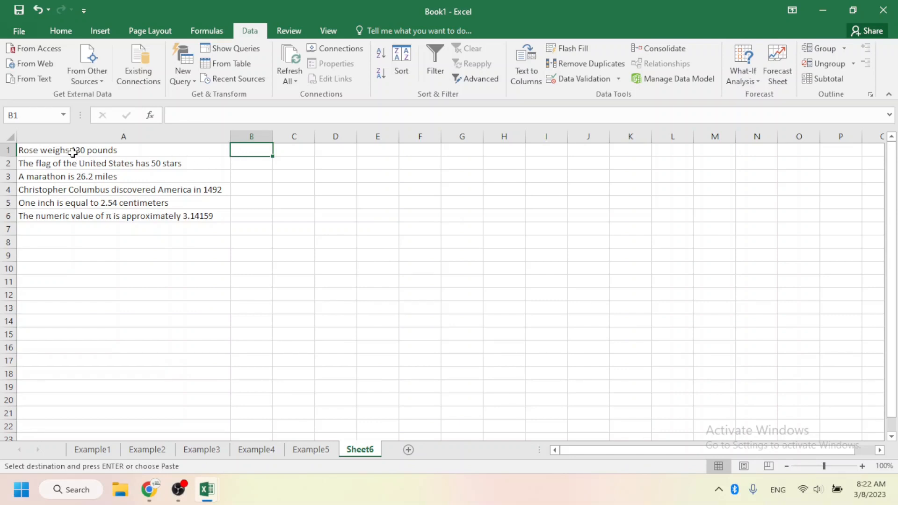
{"action": "type", "text": "130"}
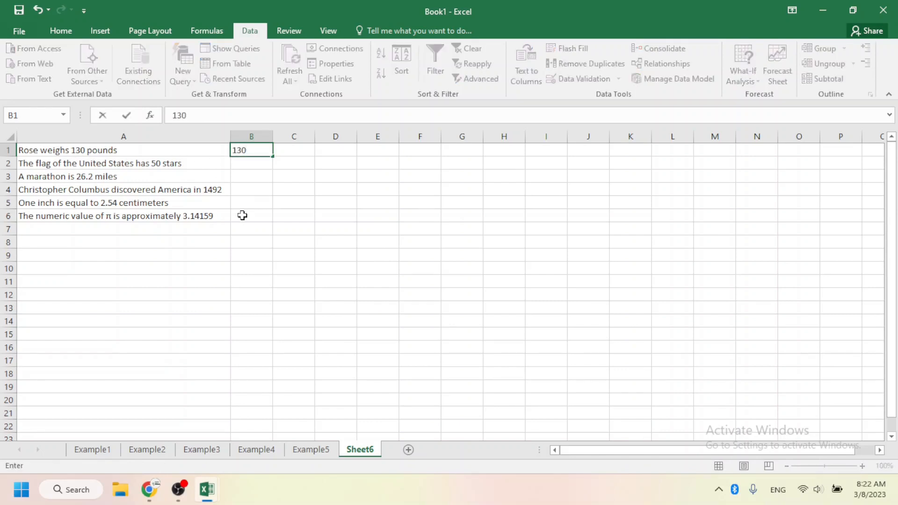
{"action": "key", "text": "Return"}
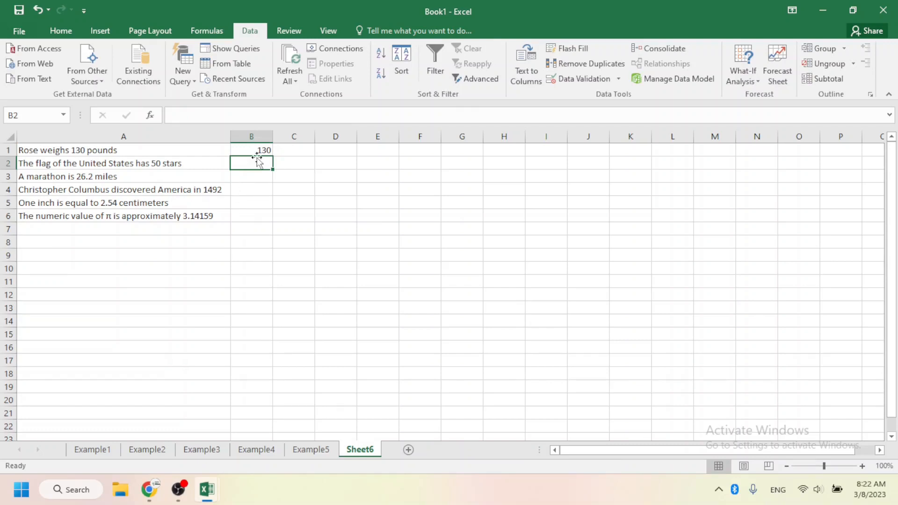
{"action": "left_click", "coordinate": [258, 153]}
{"action": "left_click_drag", "start_coordinate": [146, 153], "coordinate": [144, 219]}
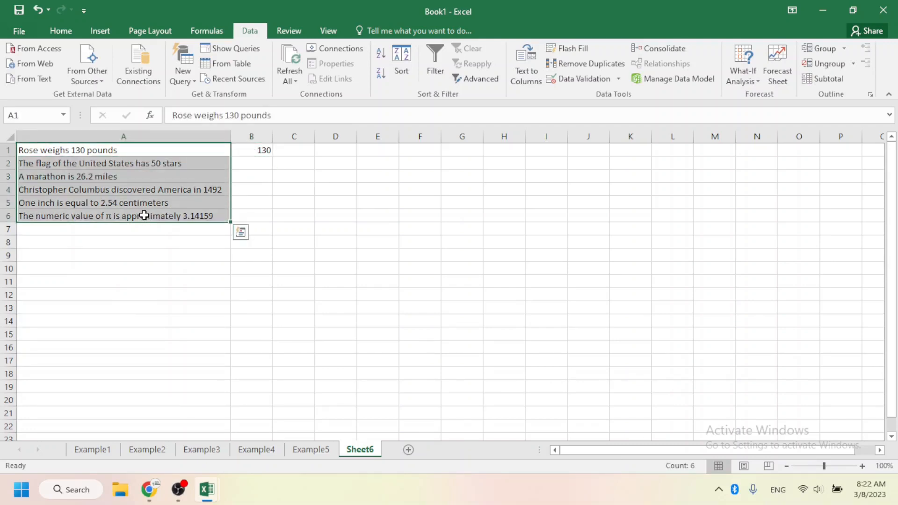
{"action": "left_click", "coordinate": [137, 148]}
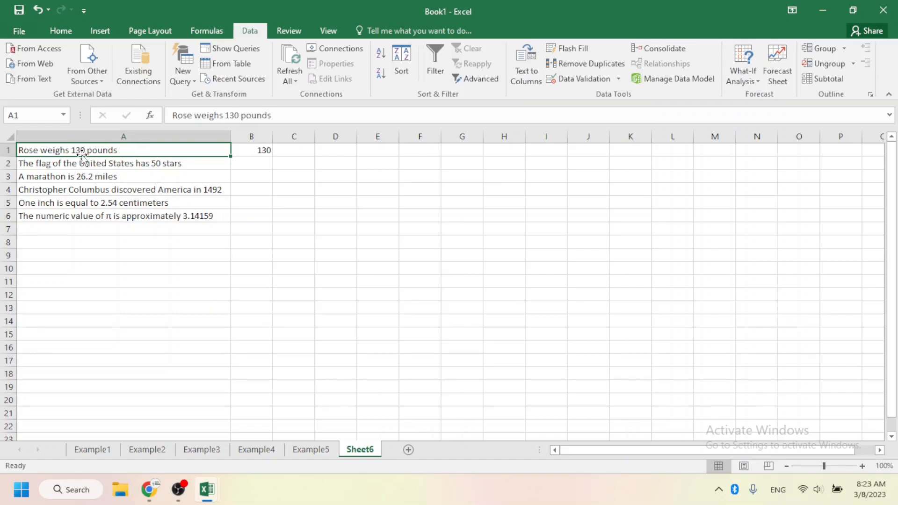
{"action": "left_click", "coordinate": [265, 155]}
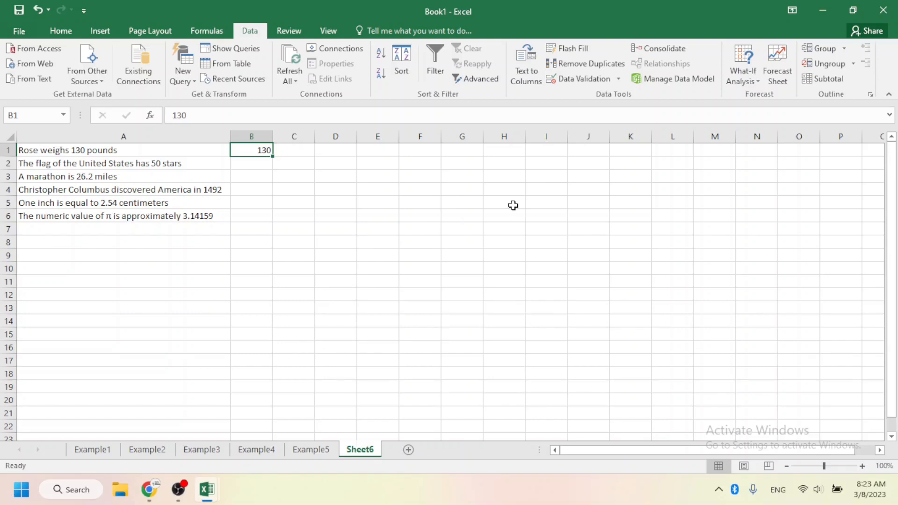
{"action": "key", "text": "ctrl+e"}
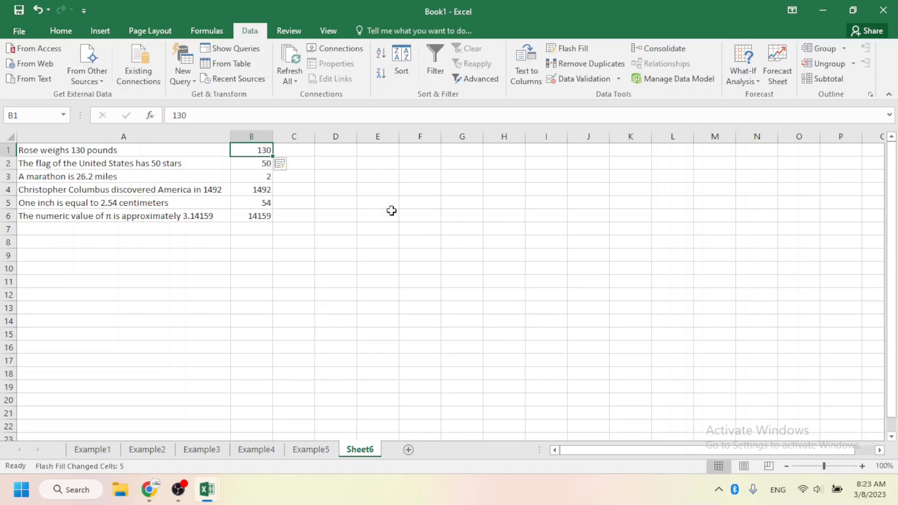